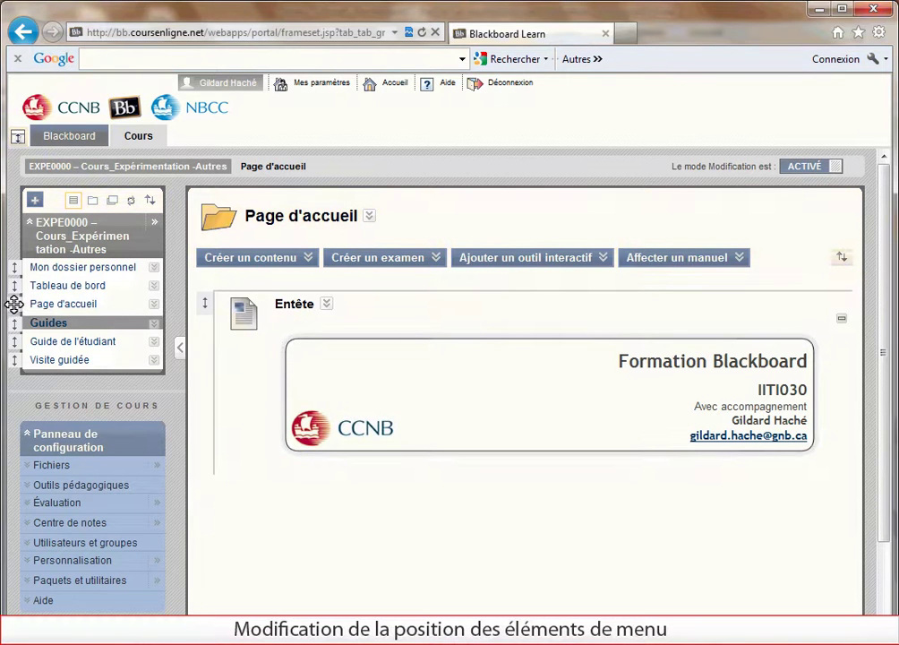
# Step: Move Page d'accueil to the top of the course menu and add a content area named Page de contenu, available to users
pyautogui.moveTo(15, 308); pyautogui.dragTo(16, 266)
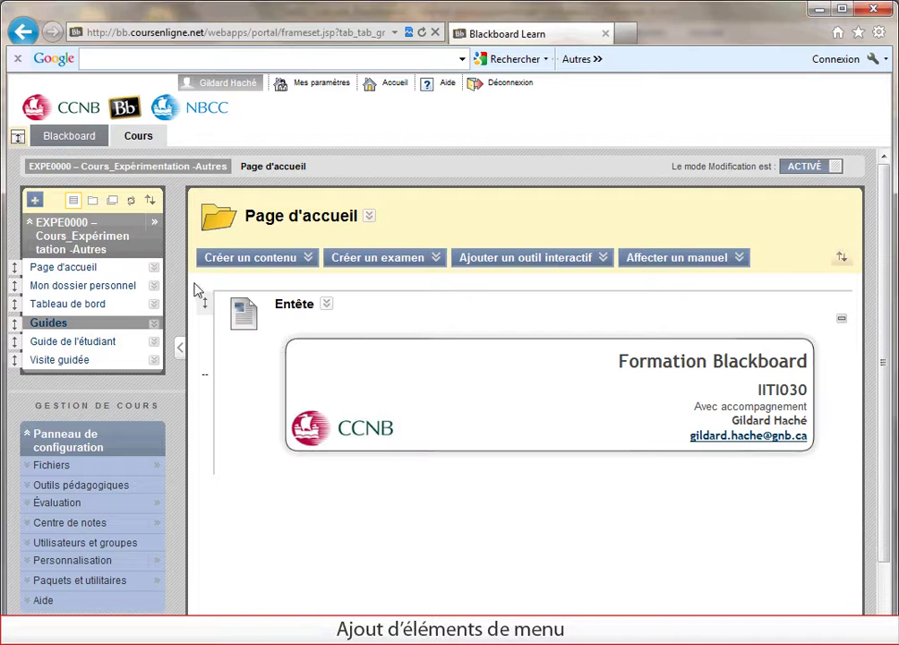
pyautogui.click(34, 200)
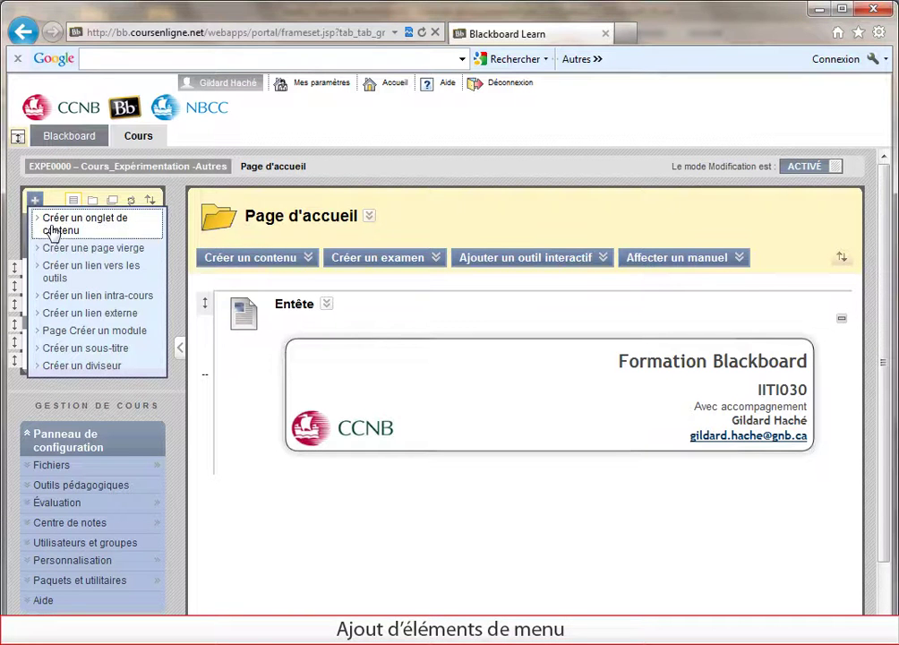
pyautogui.click(52, 226)
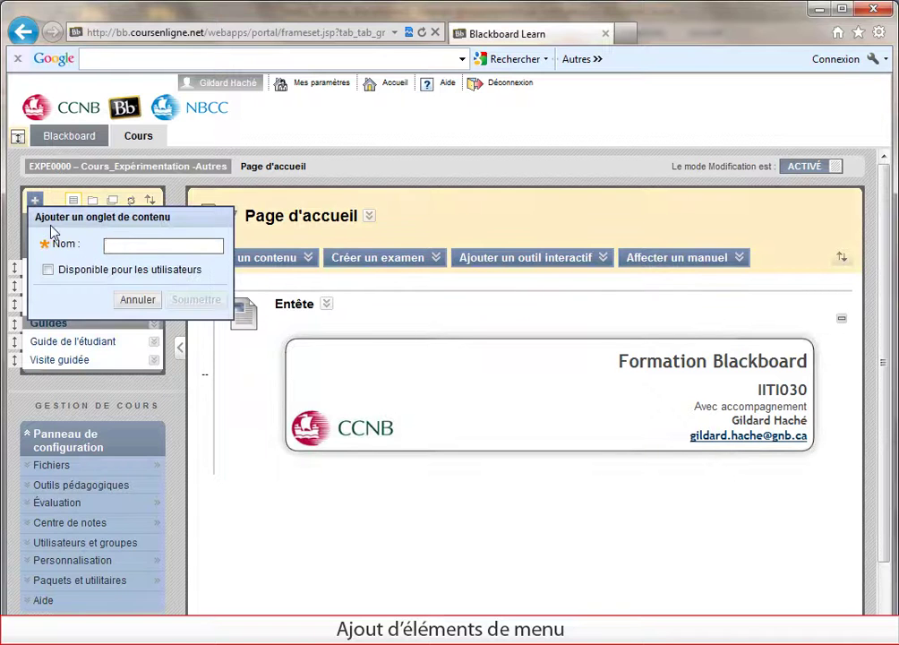
pyautogui.write('Page de contenu')
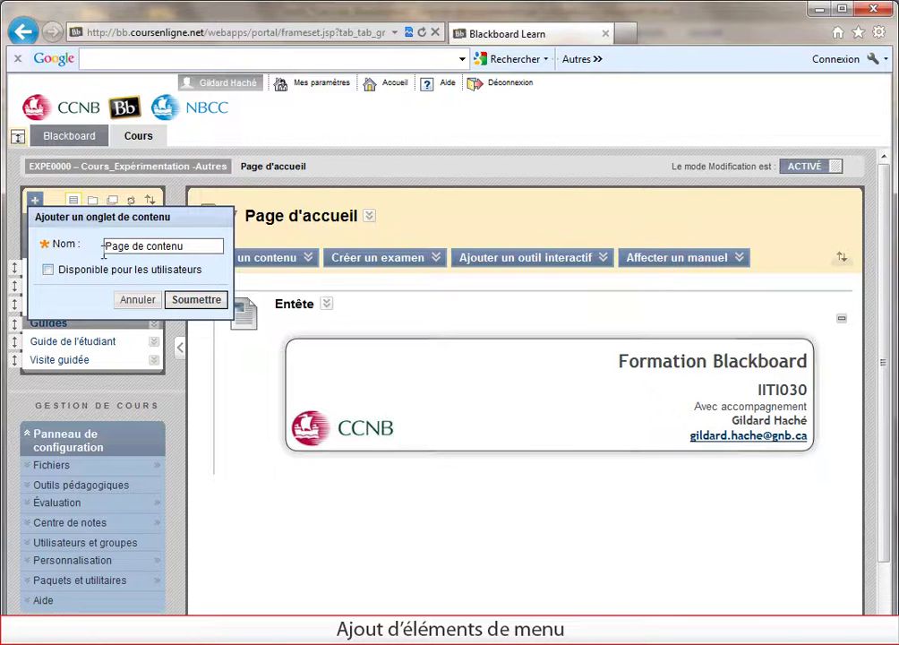
pyautogui.click(48, 269)
pyautogui.click(190, 301)
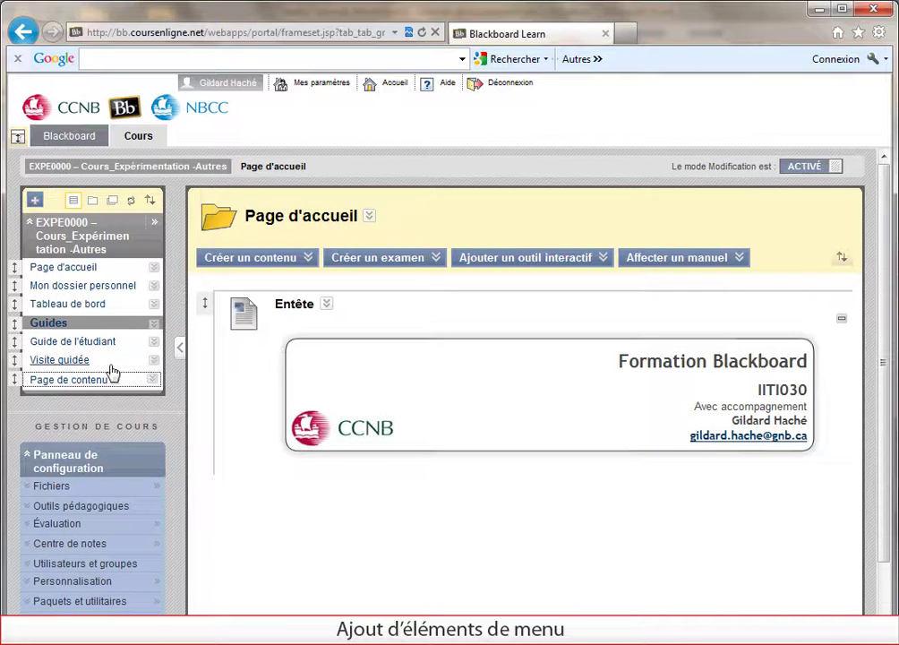
# Step: Open the new Page de contenu area and move its menu item directly below Page d'accueil
pyautogui.click(94, 386)
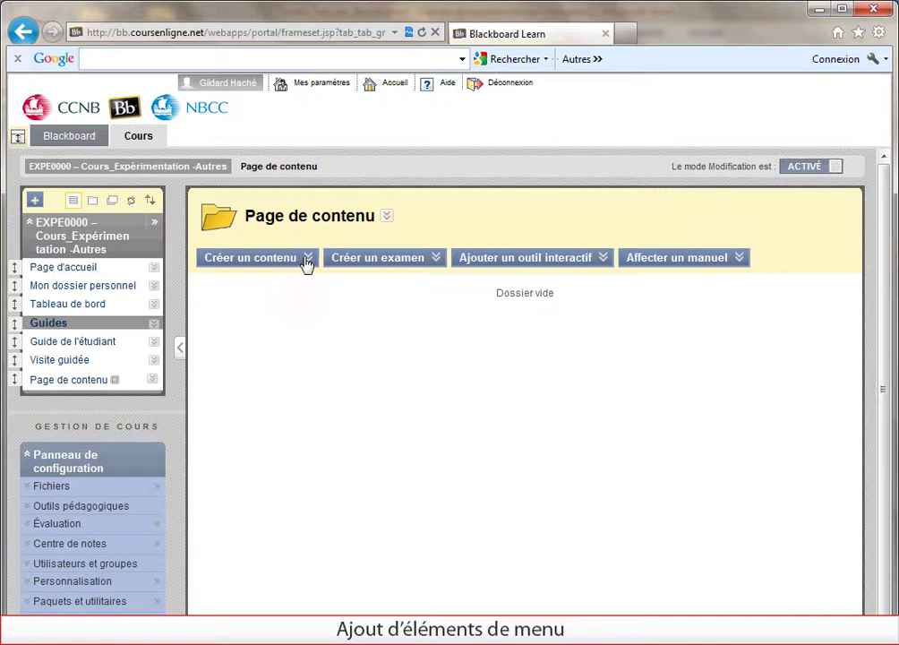
pyautogui.moveTo(377, 273)
pyautogui.moveTo(660, 261)
pyautogui.moveTo(15, 379); pyautogui.dragTo(20, 285)
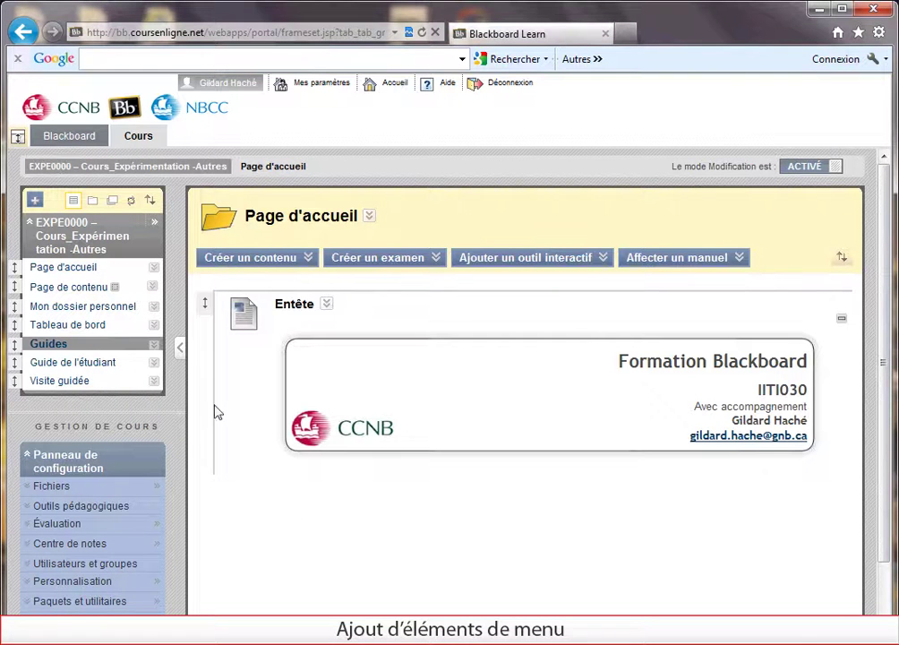
# Step: Add a blank page named Page personnelle to the course menu and make it available to users
pyautogui.click(34, 200)
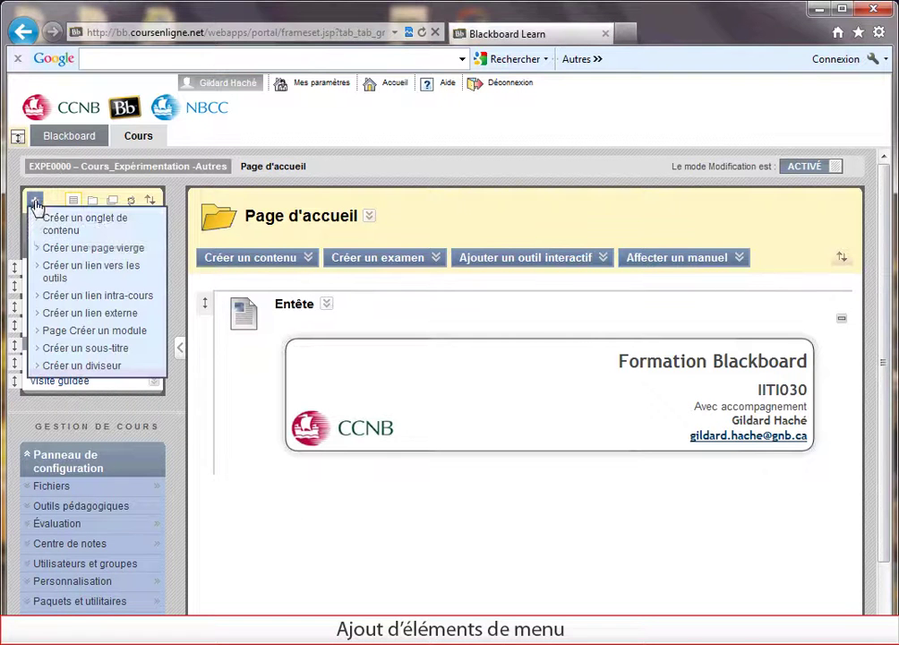
pyautogui.click(51, 249)
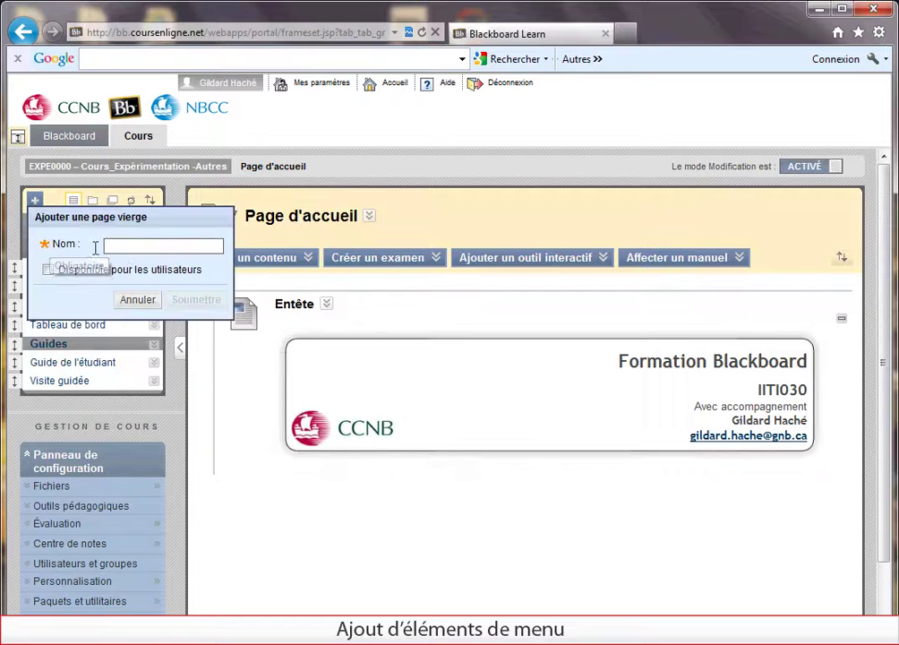
pyautogui.write('P')
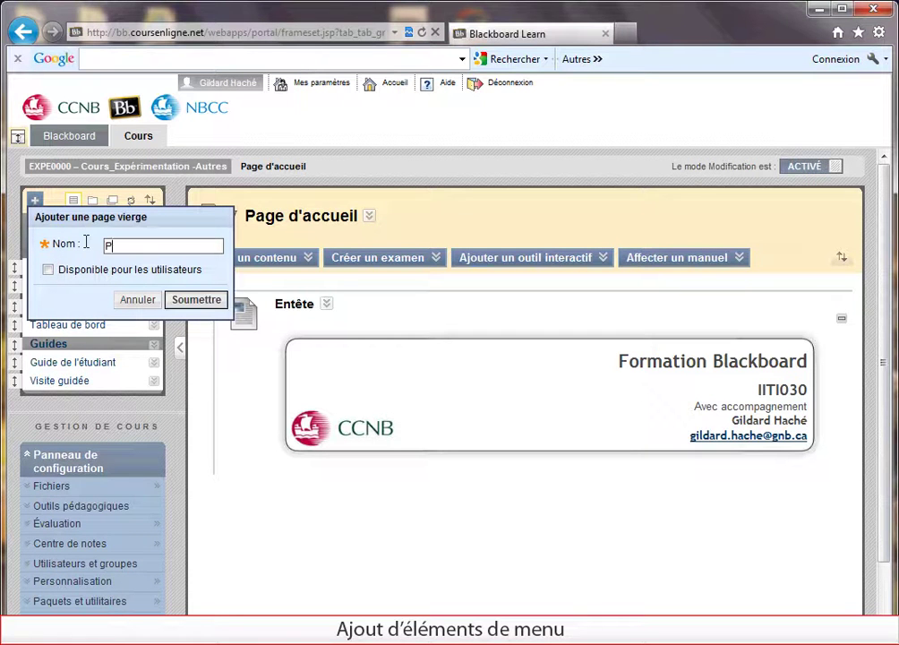
pyautogui.write('age personnelle')
pyautogui.click(48, 271)
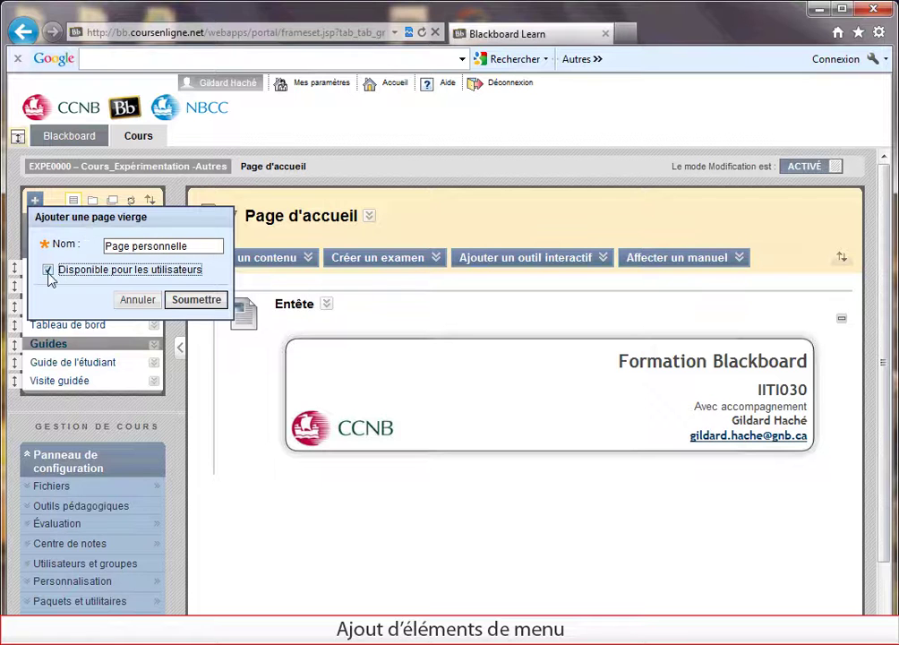
pyautogui.click(191, 303)
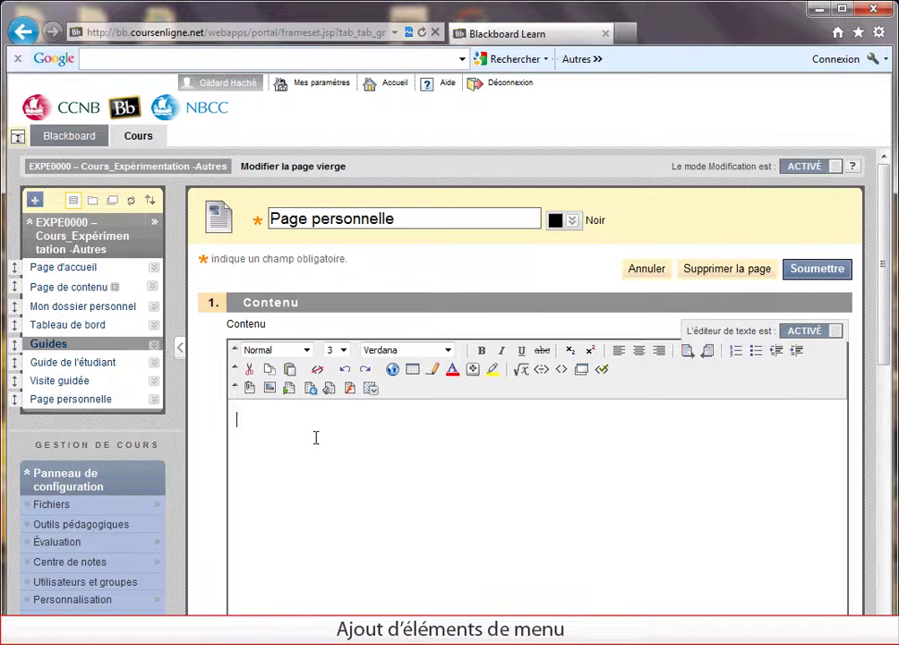
# Step: Enter the sample text ggggeyed as the blank page's content, submit it, and switch edit mode back on
pyautogui.write('gggeyed')
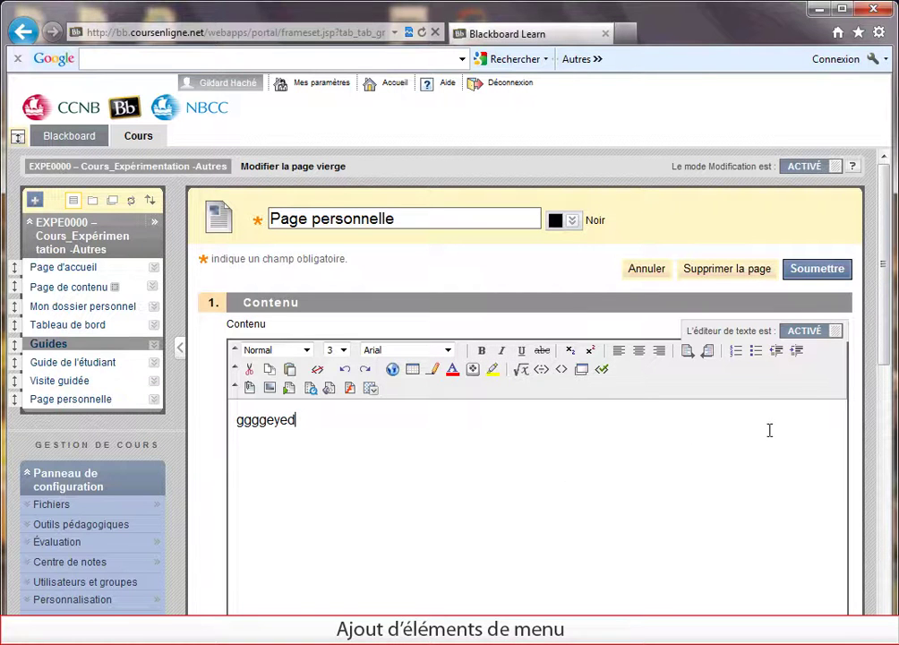
pyautogui.click(818, 268)
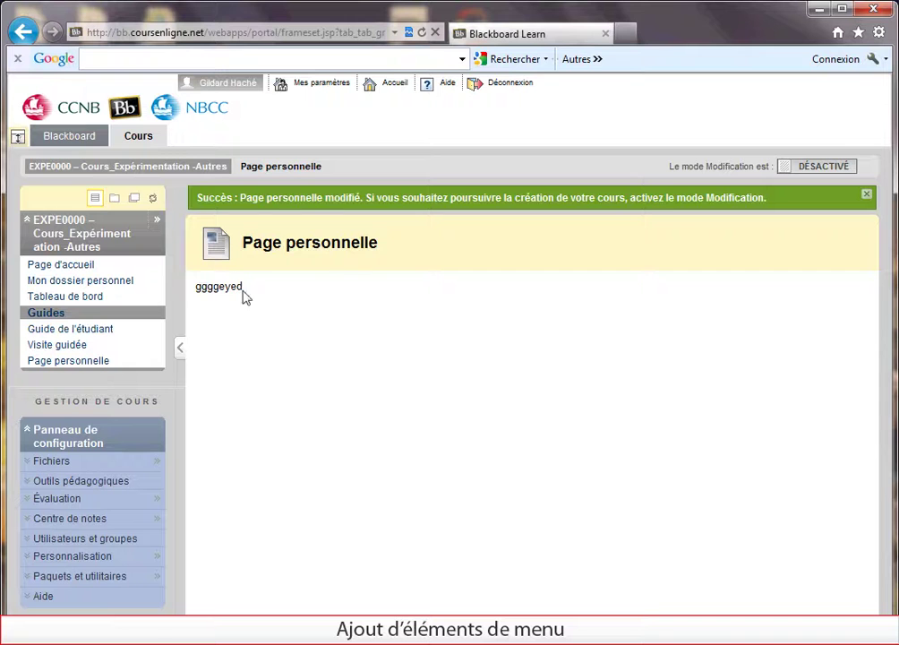
pyautogui.click(822, 166)
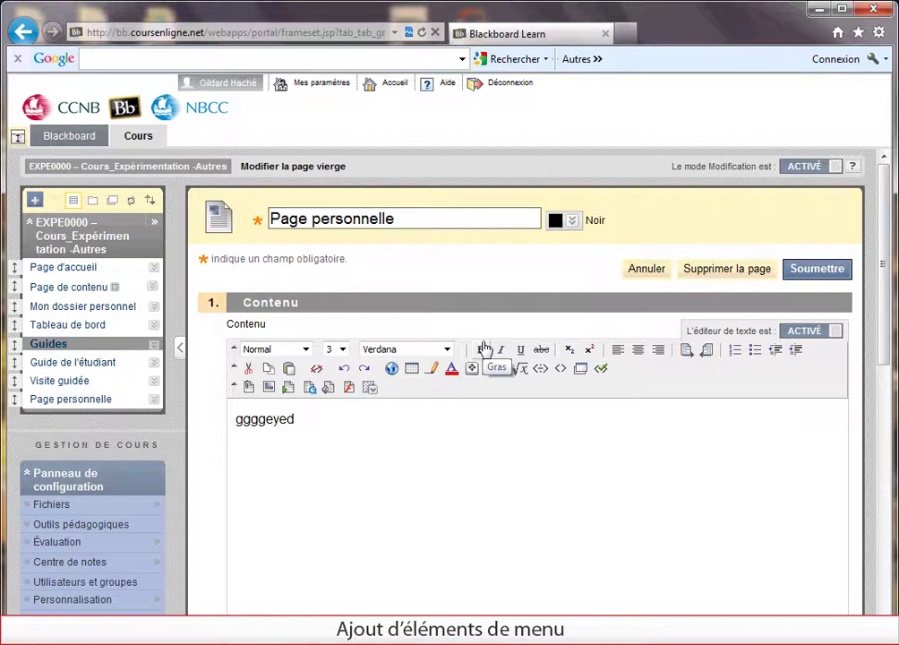
# Step: Add a tool link of type Annonces named Annonces du cours to the course menu, available to users
pyautogui.click(34, 200)
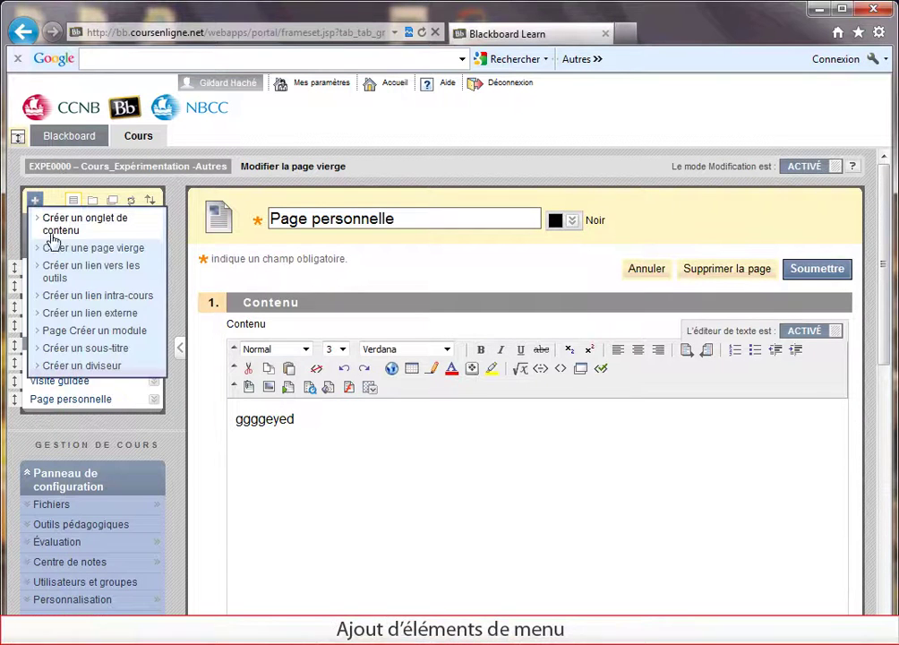
pyautogui.click(55, 271)
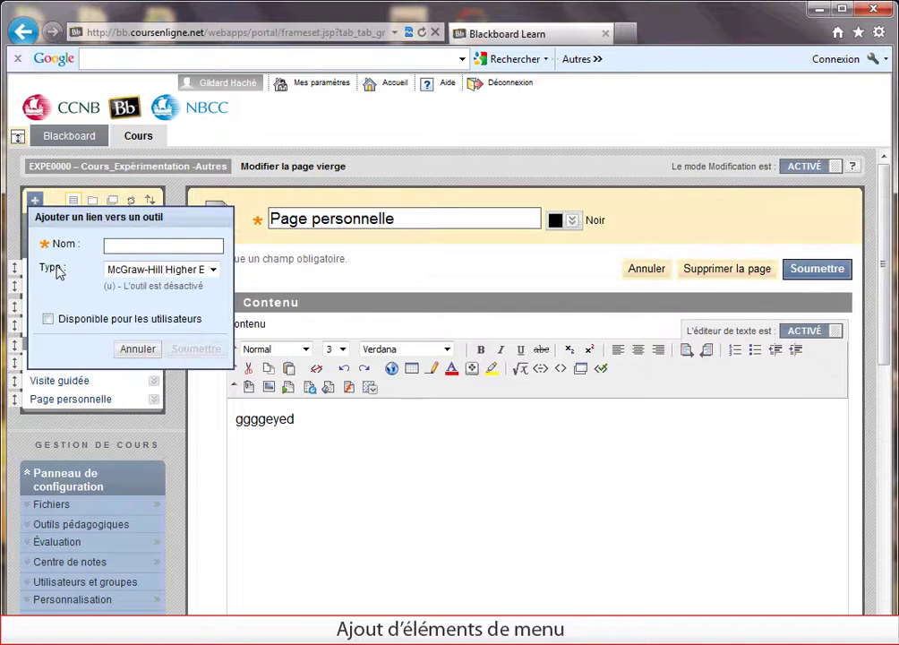
pyautogui.click(214, 271)
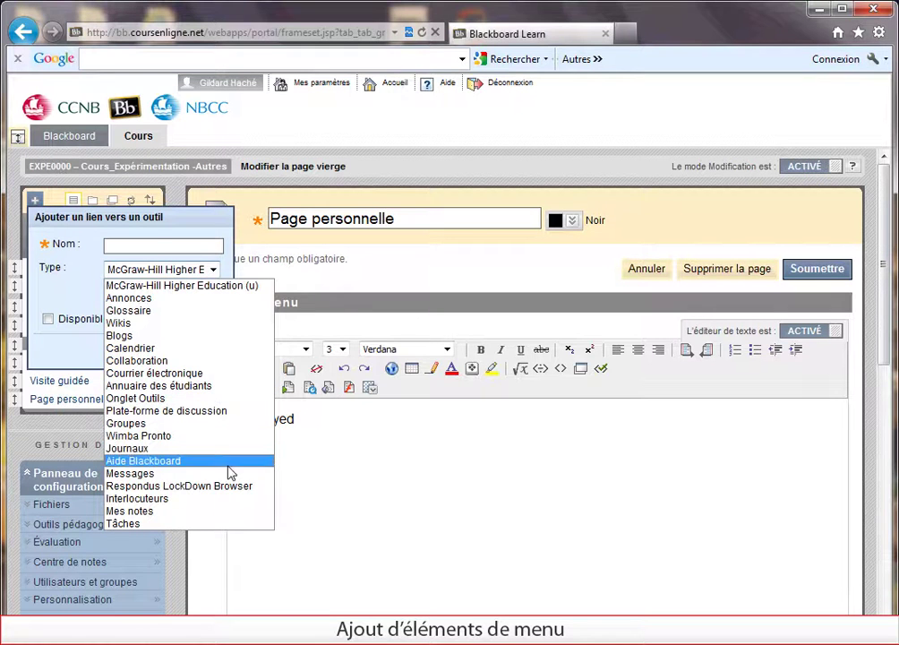
pyautogui.click(213, 301)
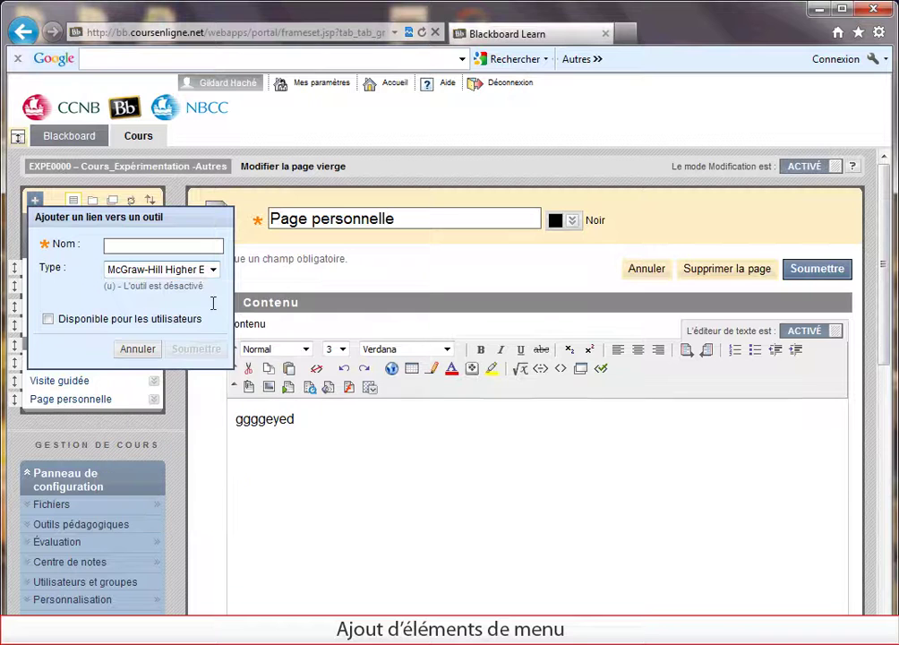
pyautogui.click(171, 244)
pyautogui.write('Annonces du cours')
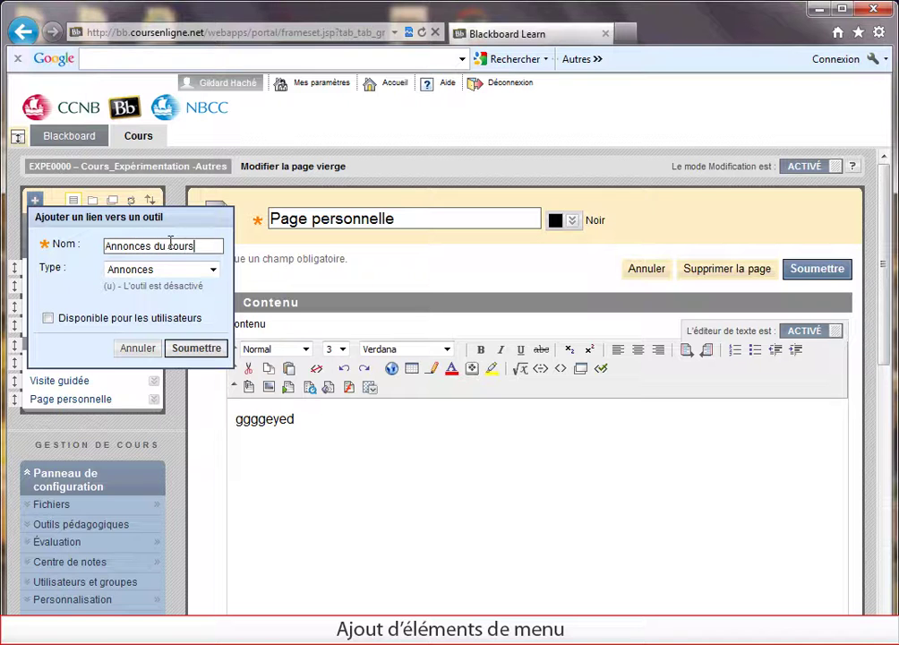
pyautogui.click(51, 324)
pyautogui.click(211, 350)
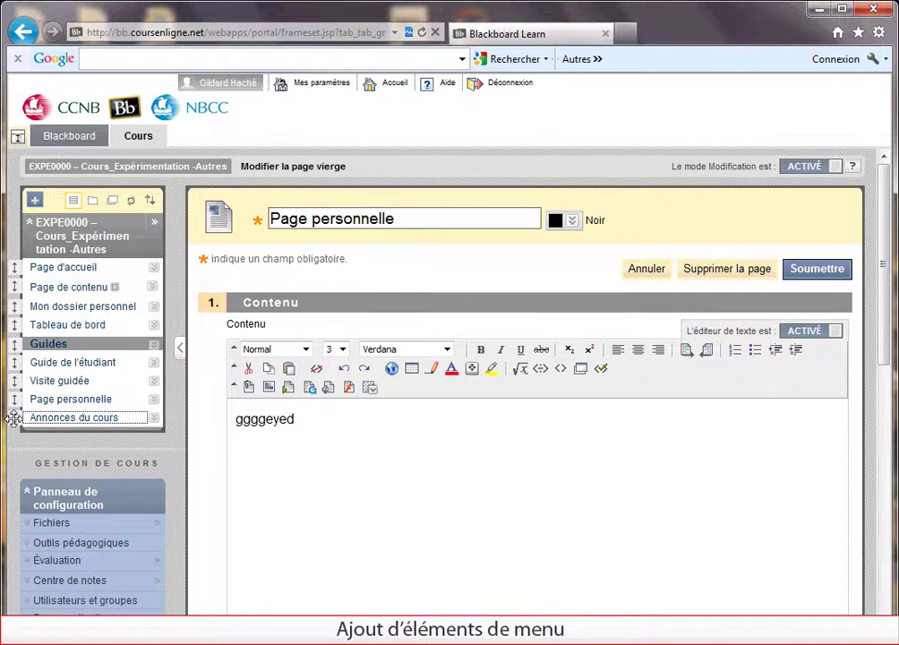
# Step: Move Annonces du cours below Mon dossier personnel in the course menu, and Page personnelle directly below Annonces du cours
pyautogui.moveTo(14, 418); pyautogui.dragTo(15, 316)
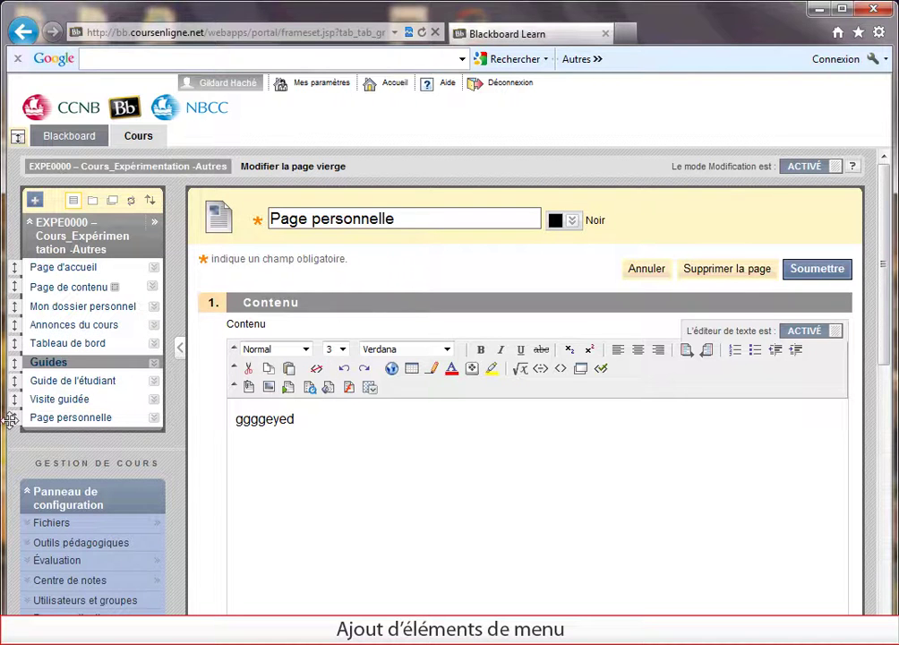
pyautogui.moveTo(12, 418); pyautogui.dragTo(11, 335)
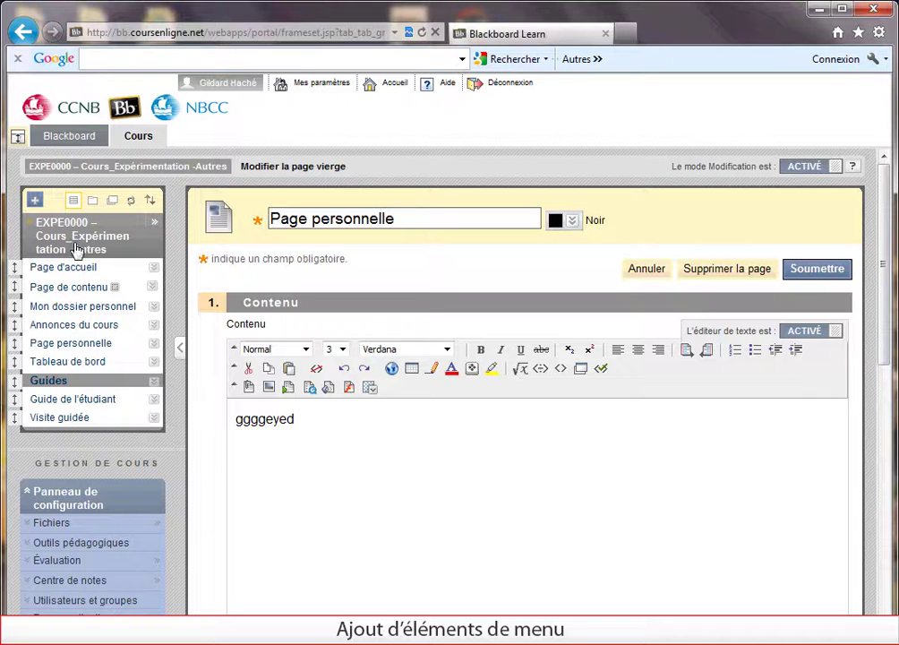
# Step: Add an intra-course link to the Forum item in the Tutoriels folder, available to users, and move it below Page personnelle
pyautogui.click(34, 200)
pyautogui.click(34, 200)
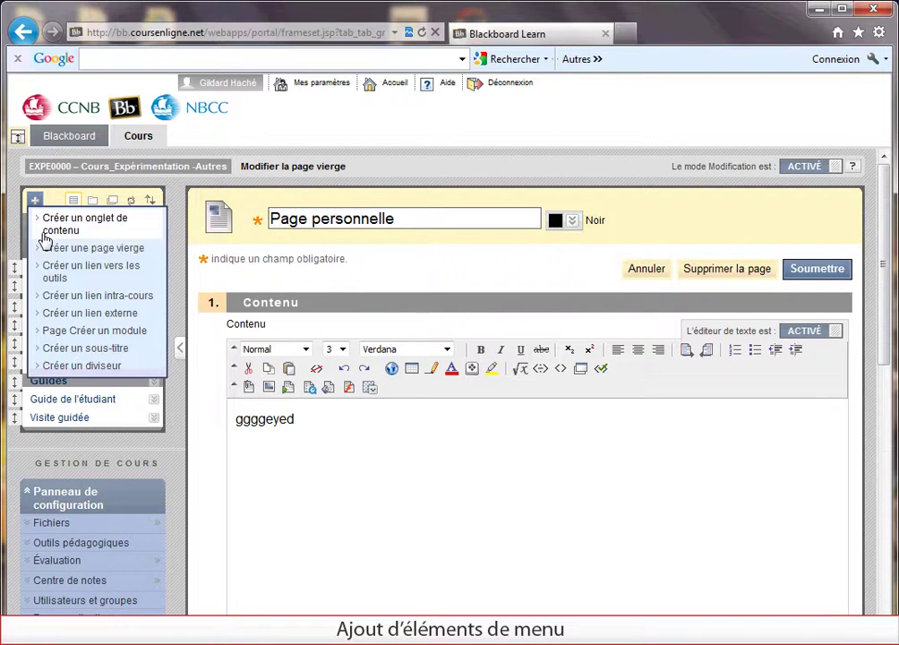
pyautogui.click(57, 298)
pyautogui.click(133, 263)
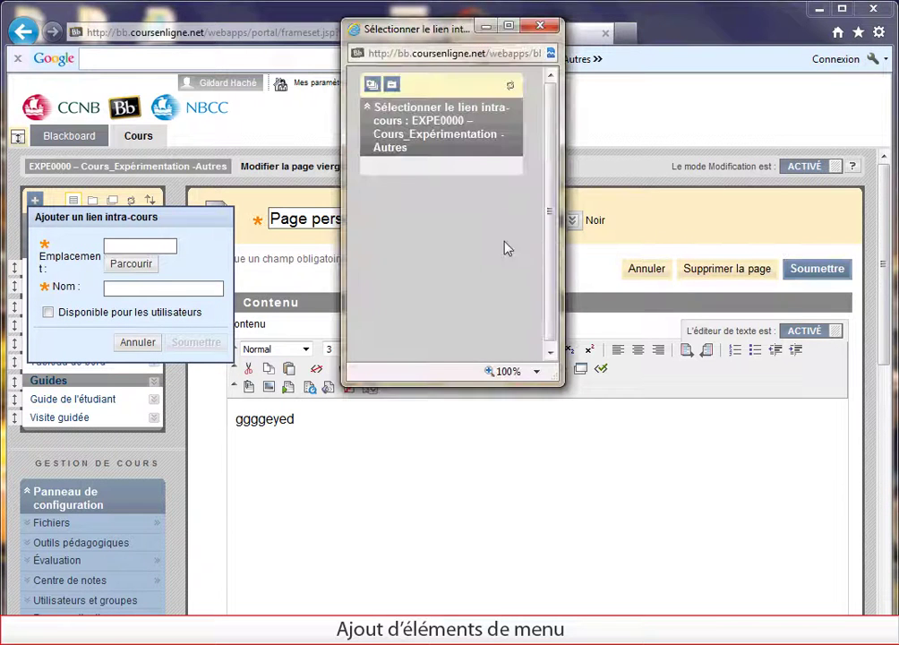
pyautogui.scroll(-5, 557, 333)
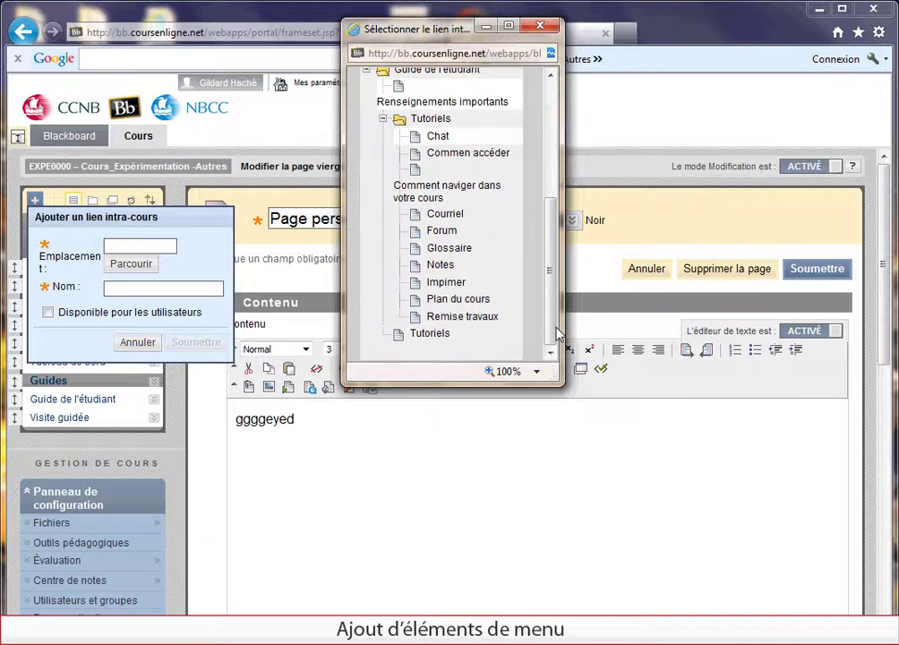
pyautogui.click(445, 231)
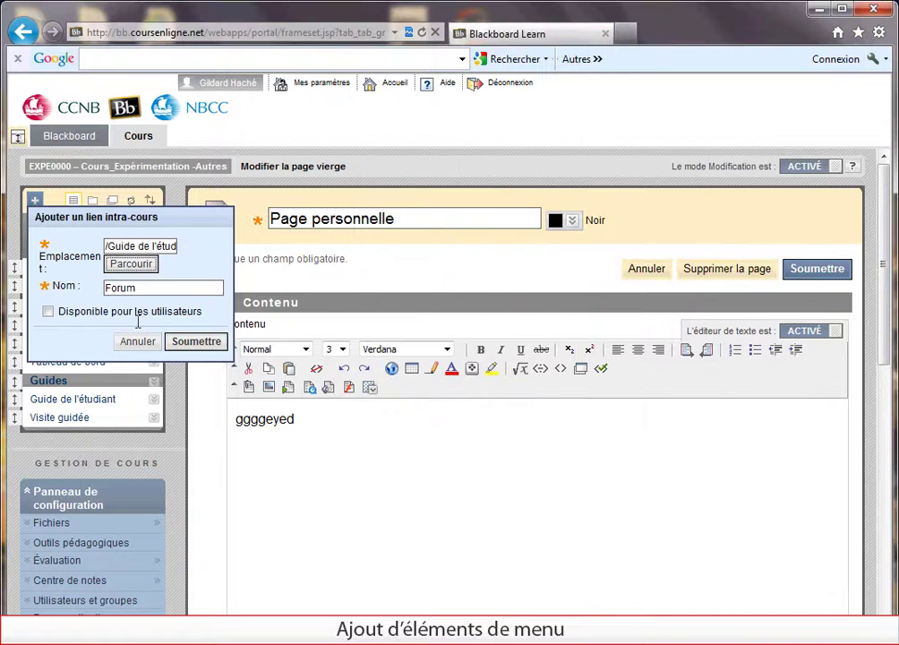
pyautogui.click(48, 311)
pyautogui.click(184, 343)
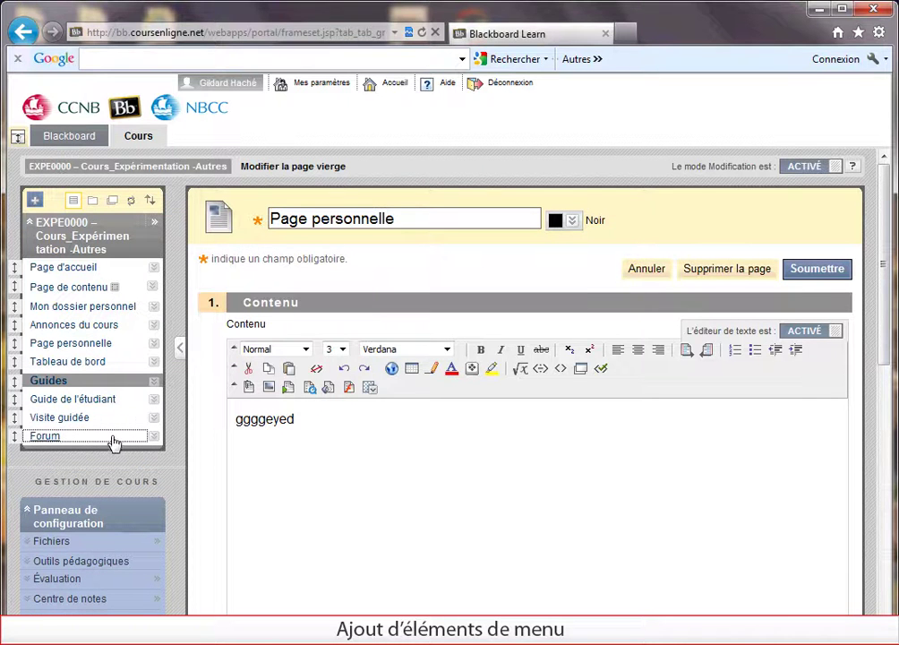
pyautogui.moveTo(13, 439); pyautogui.dragTo(5, 356)
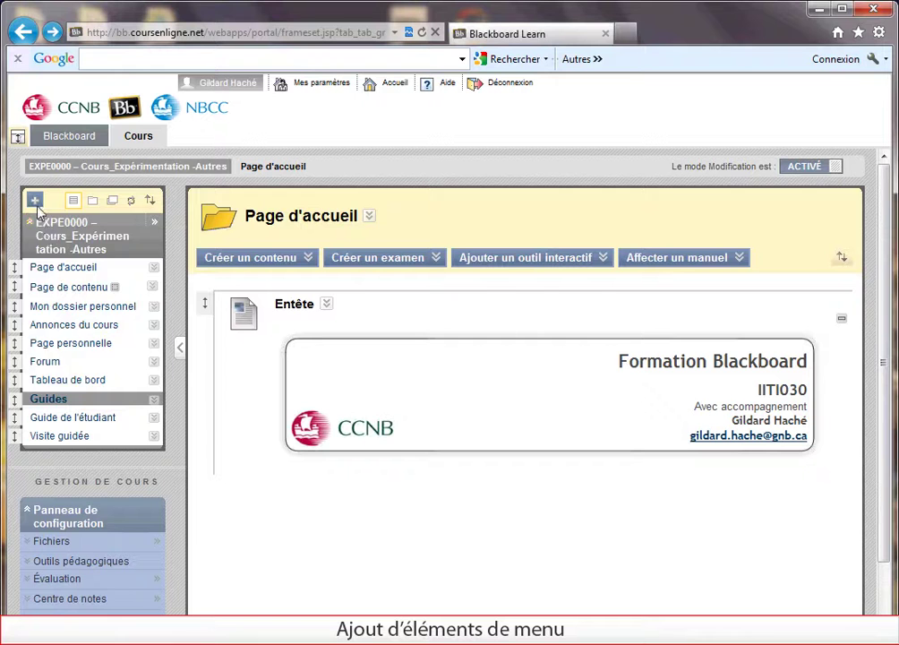
pyautogui.click(34, 200)
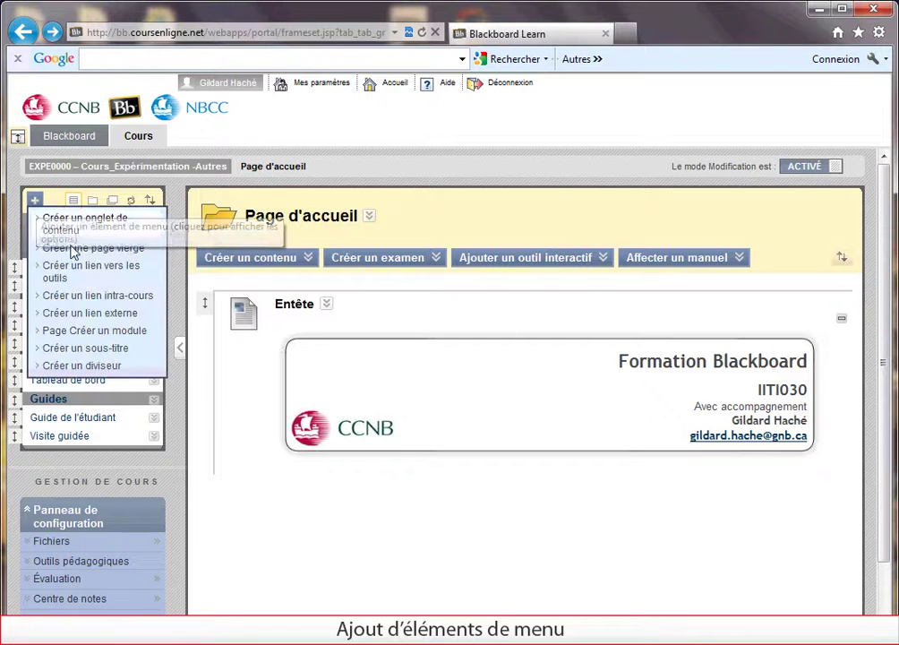
pyautogui.click(88, 313)
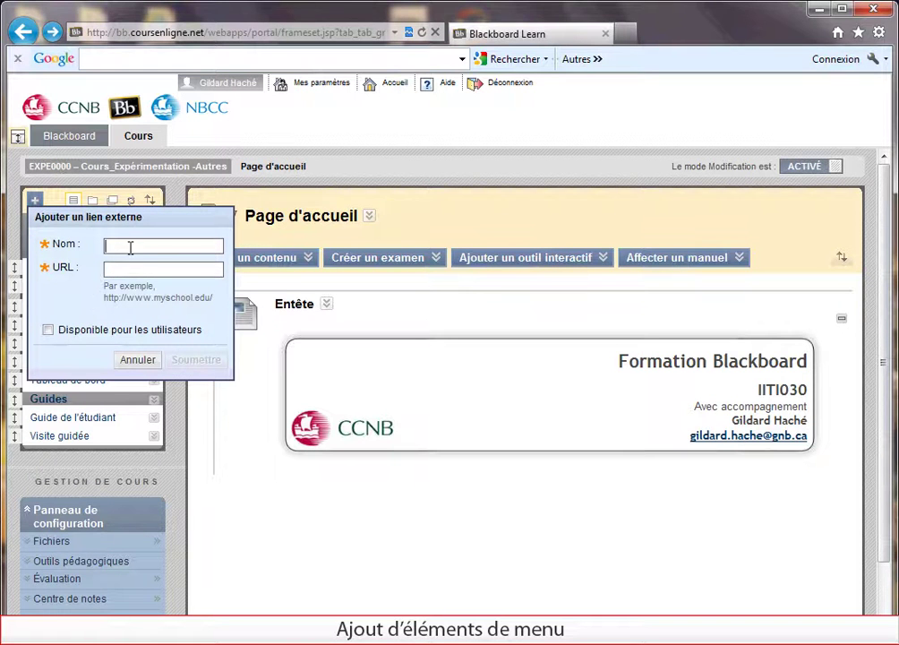
pyautogui.write('Google')
pyautogui.click(134, 268)
pyautogui.write('http')
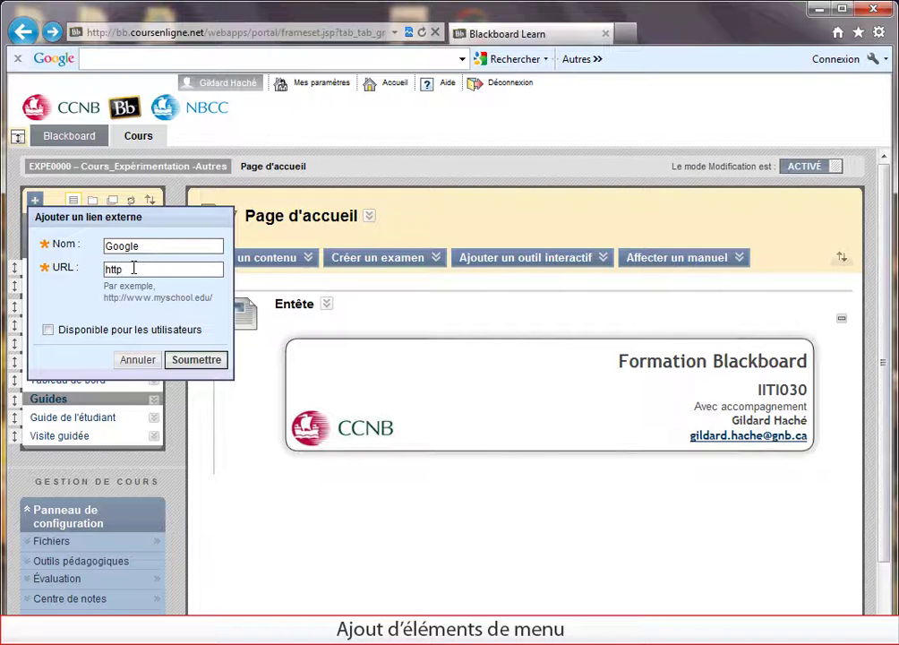
pyautogui.write('://google.ca')
pyautogui.click(48, 329)
pyautogui.click(197, 360)
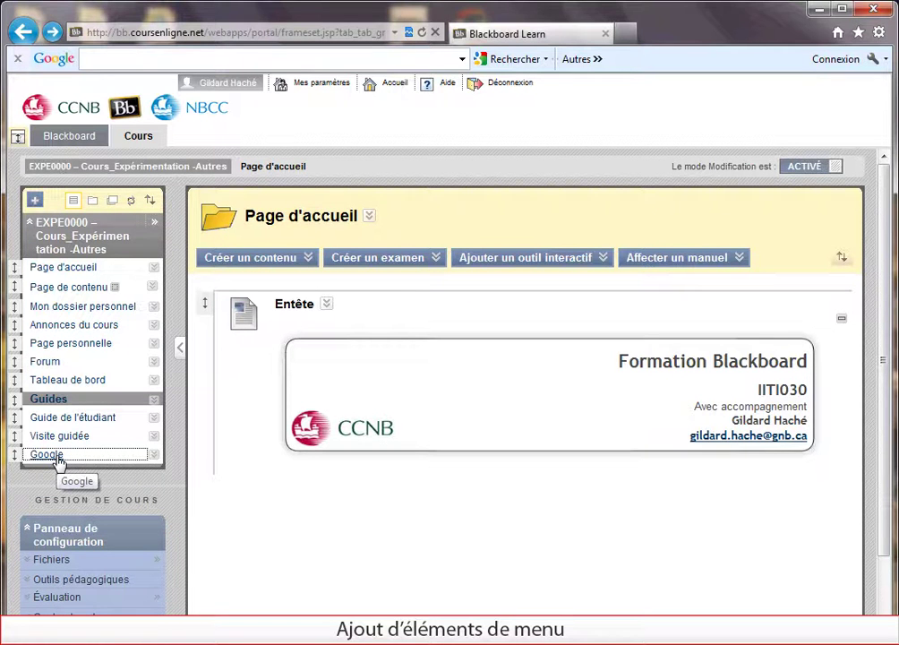
pyautogui.click(154, 455)
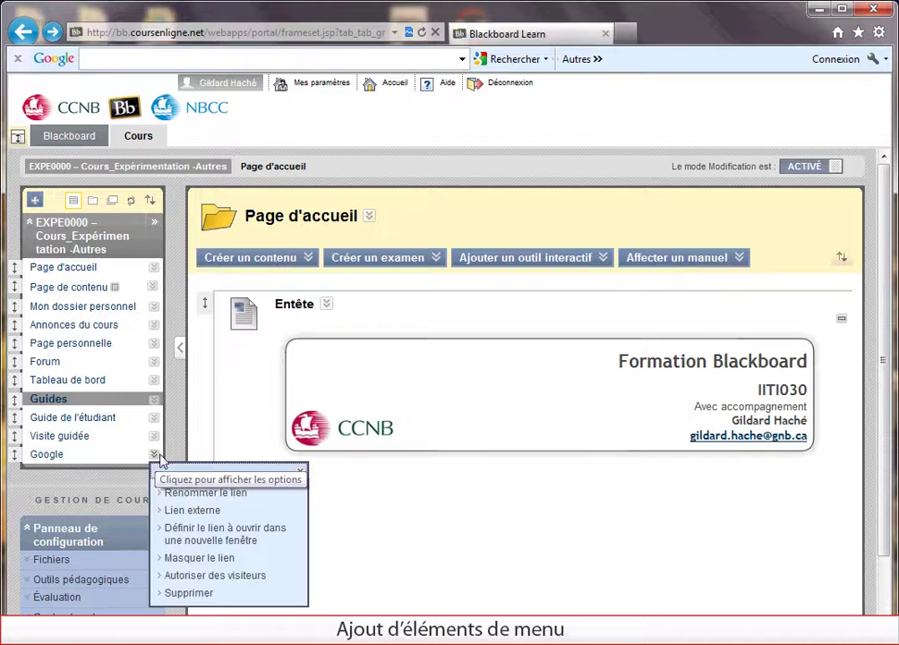
pyautogui.click(237, 536)
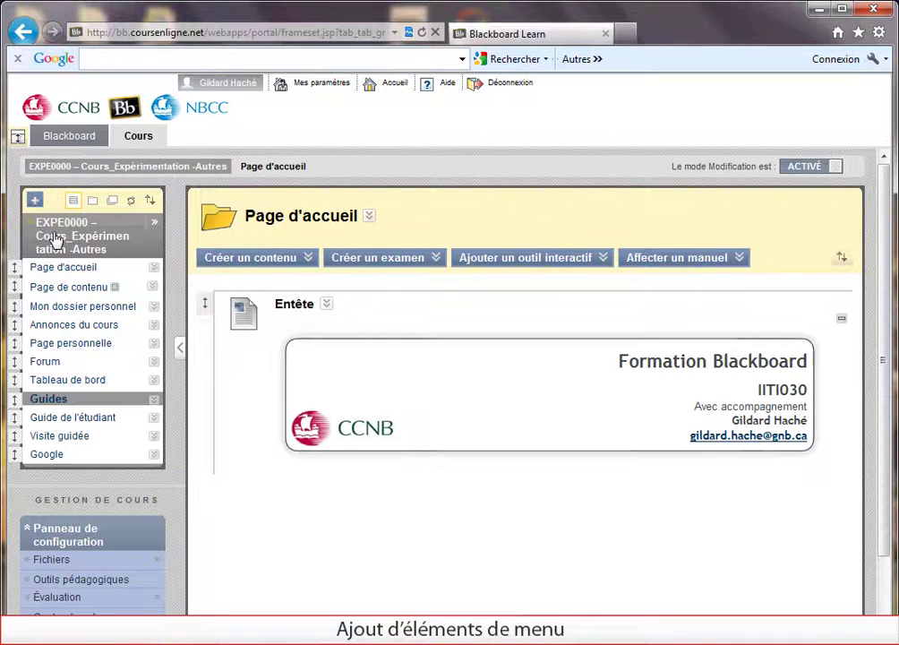
# Step: Add a module page named Alertes to the course menu, available to users, and move it directly above the Guides subheader
pyautogui.click(35, 202)
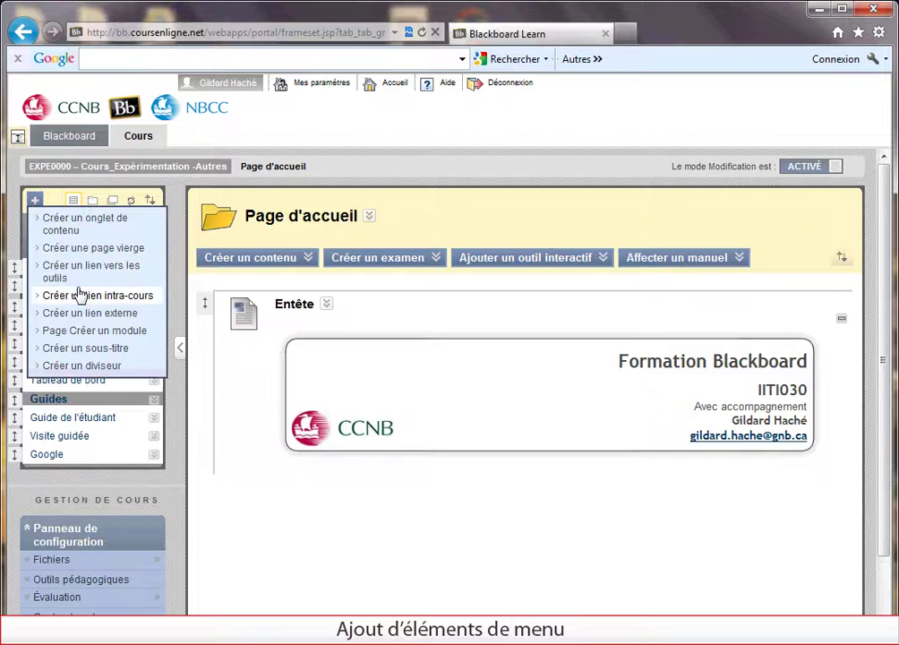
pyautogui.click(90, 332)
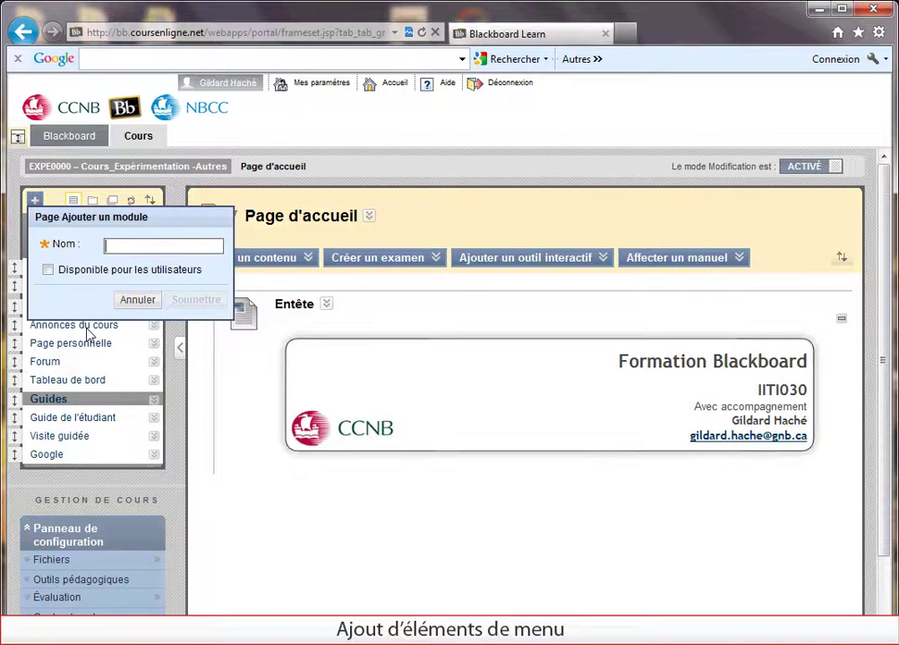
pyautogui.write('A')
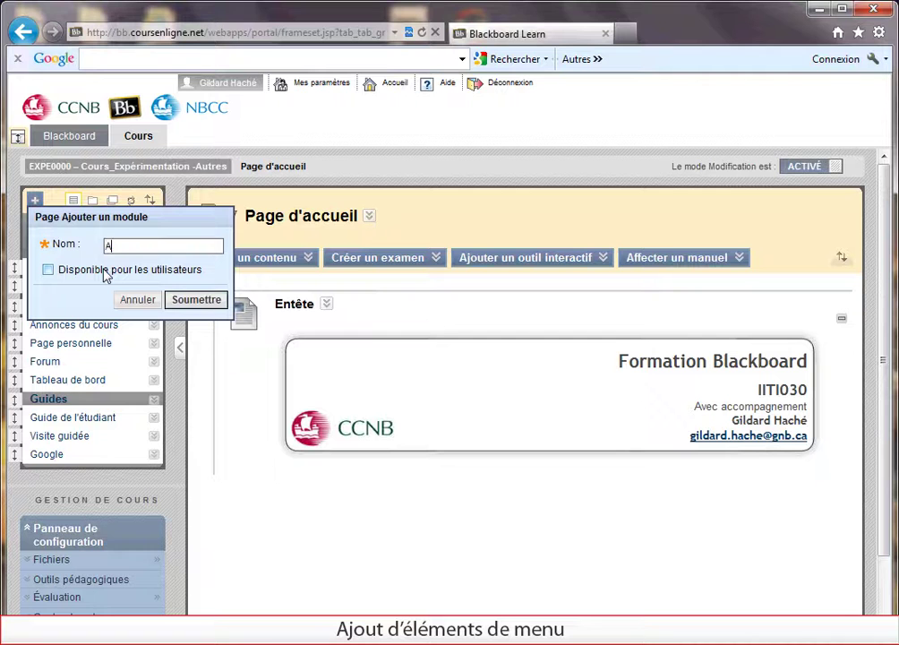
pyautogui.write('lertes')
pyautogui.click(49, 271)
pyautogui.click(195, 299)
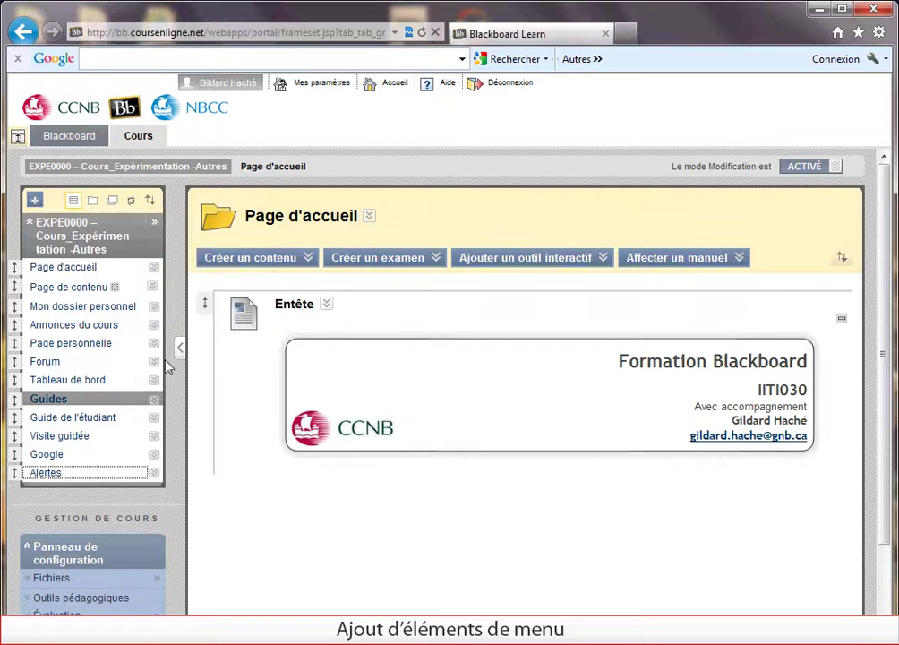
pyautogui.moveTo(16, 474); pyautogui.dragTo(16, 391)
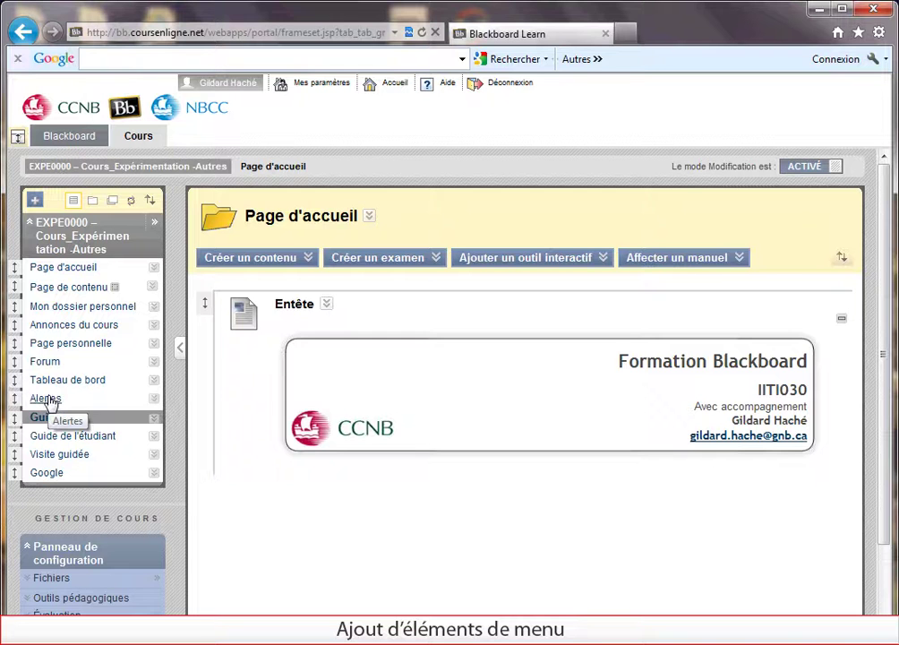
# Step: Add the Alertes course module to the Alertes page and return to that page
pyautogui.click(47, 400)
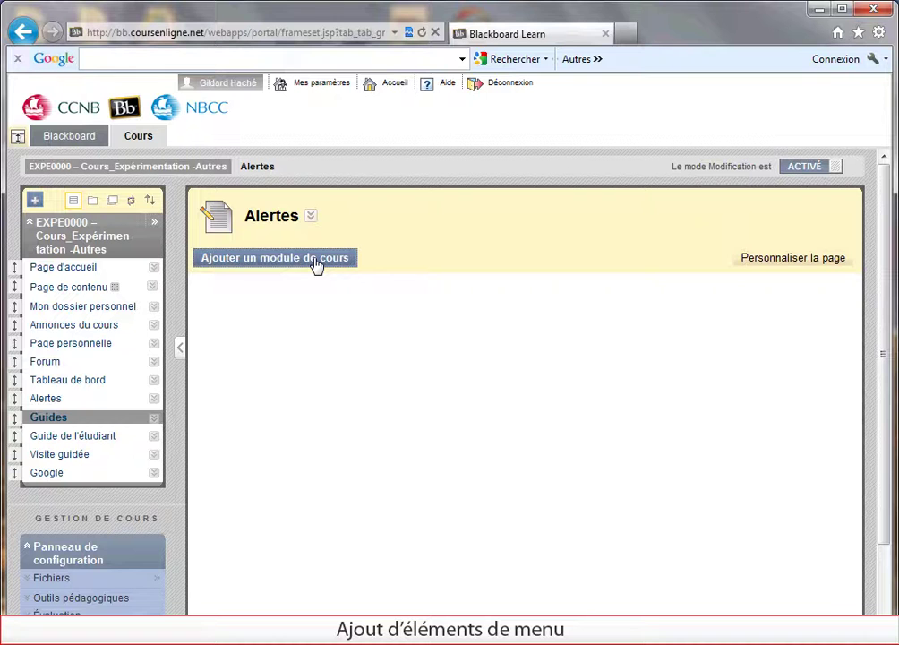
pyautogui.click(315, 263)
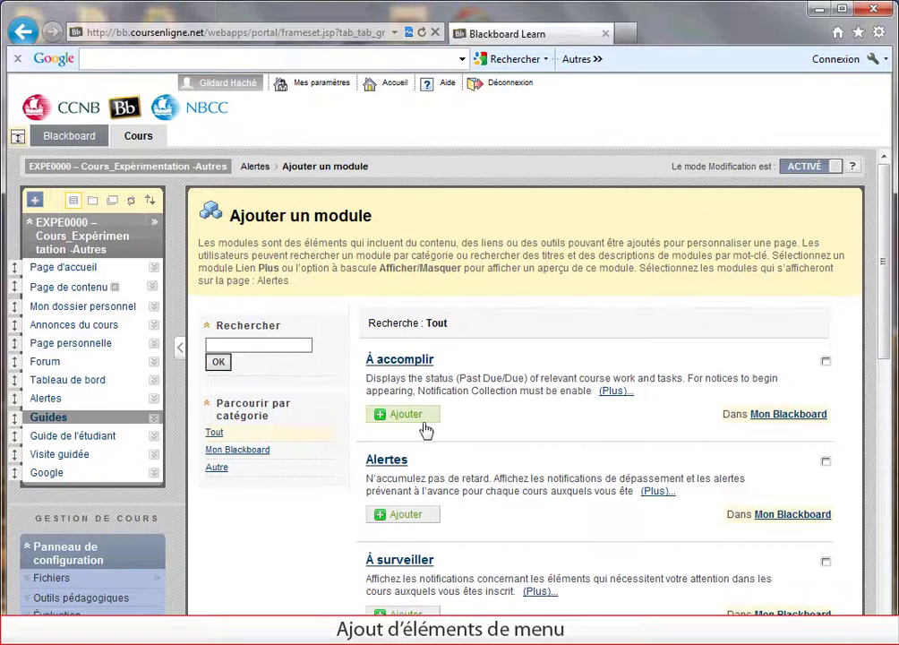
pyautogui.click(413, 518)
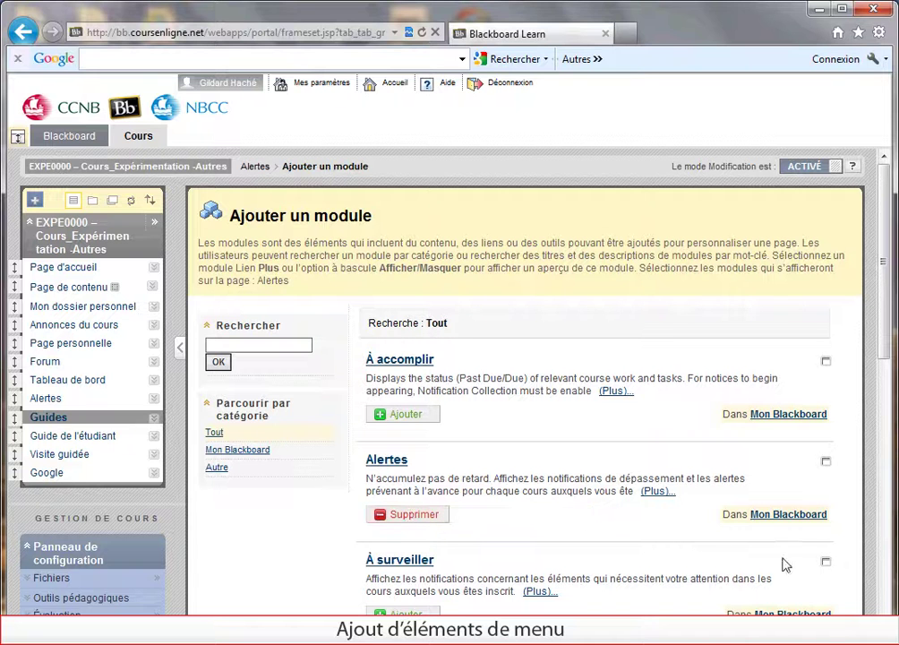
pyautogui.scroll(-10, 600, 404)
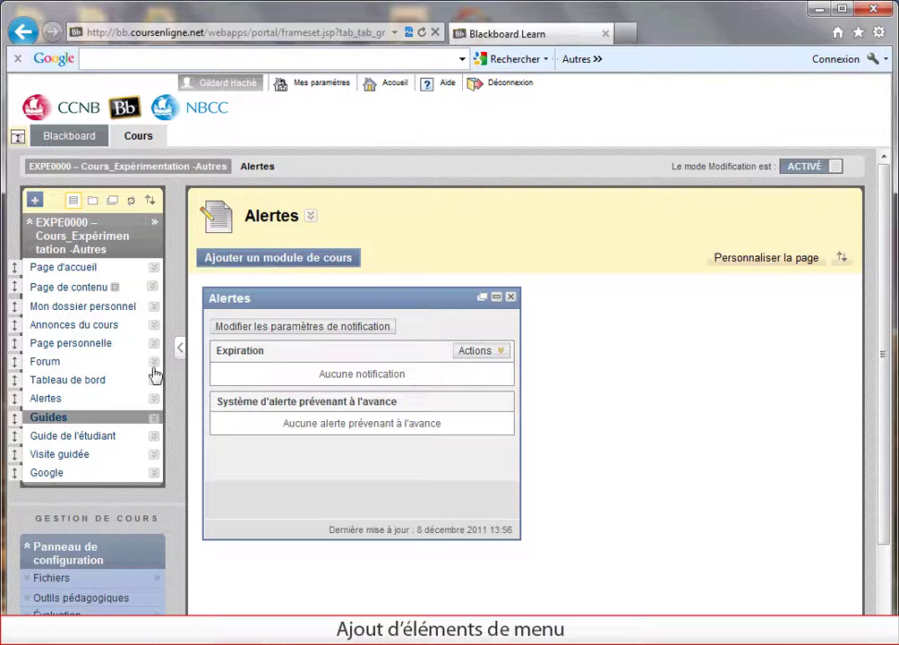
# Step: Add a subheader named Communication to the course menu and move it directly above Annonces du cours
pyautogui.click(34, 200)
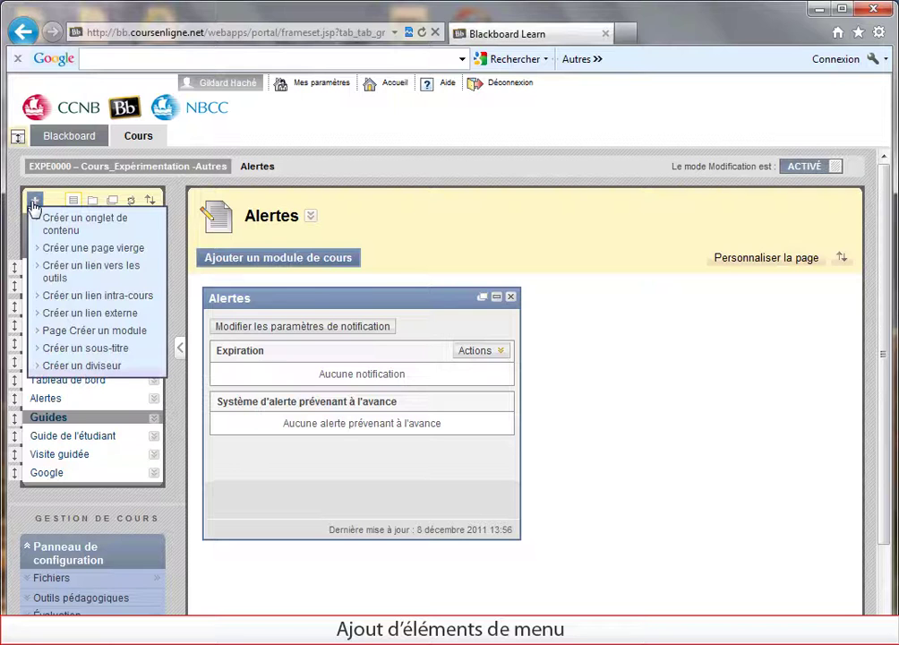
pyautogui.click(95, 349)
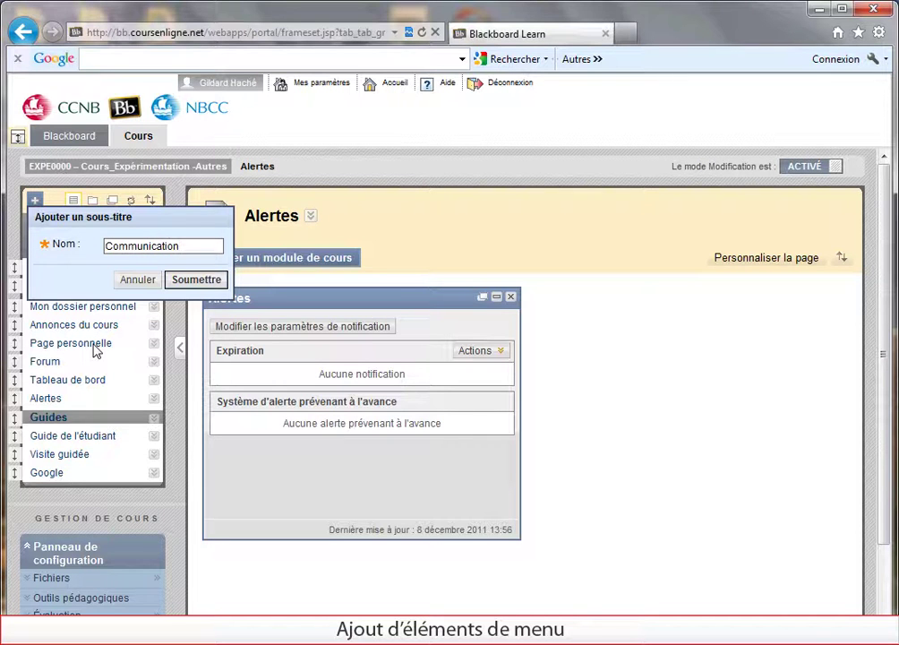
pyautogui.click(199, 280)
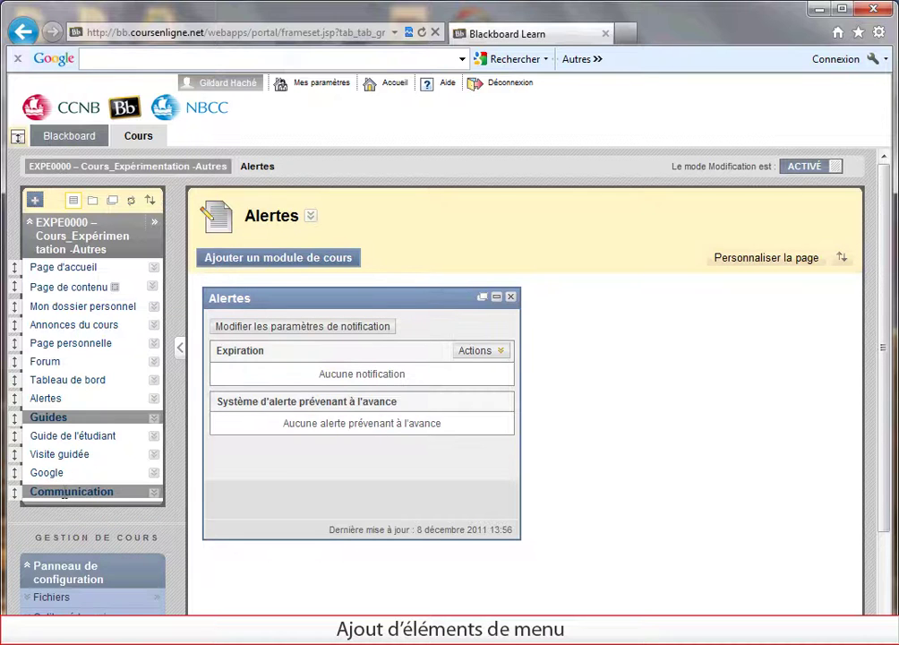
pyautogui.moveTo(14, 489); pyautogui.dragTo(9, 317)
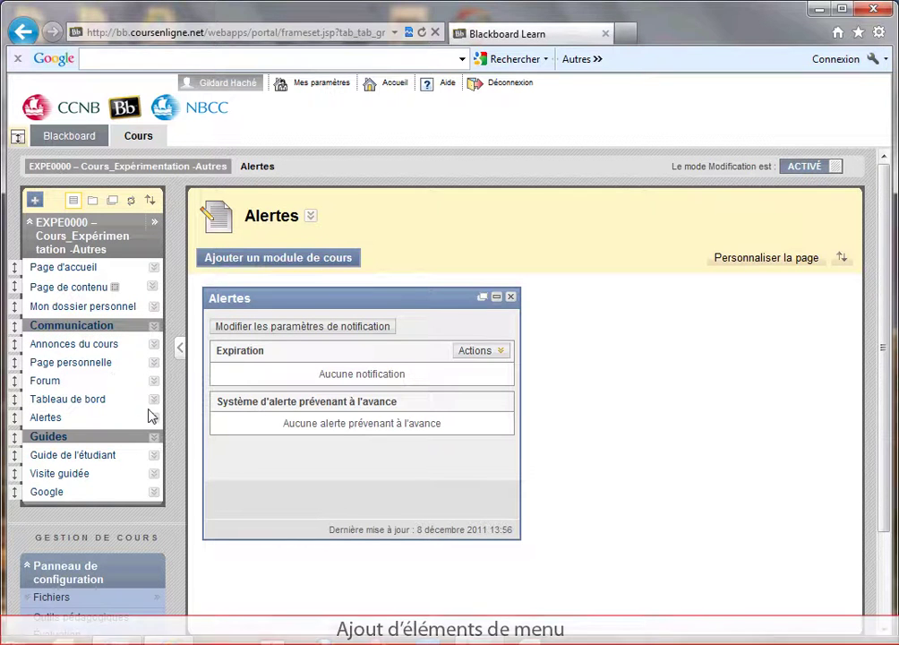
# Step: Add a divider to the course menu and move it between Page personnelle and Forum
pyautogui.click(34, 200)
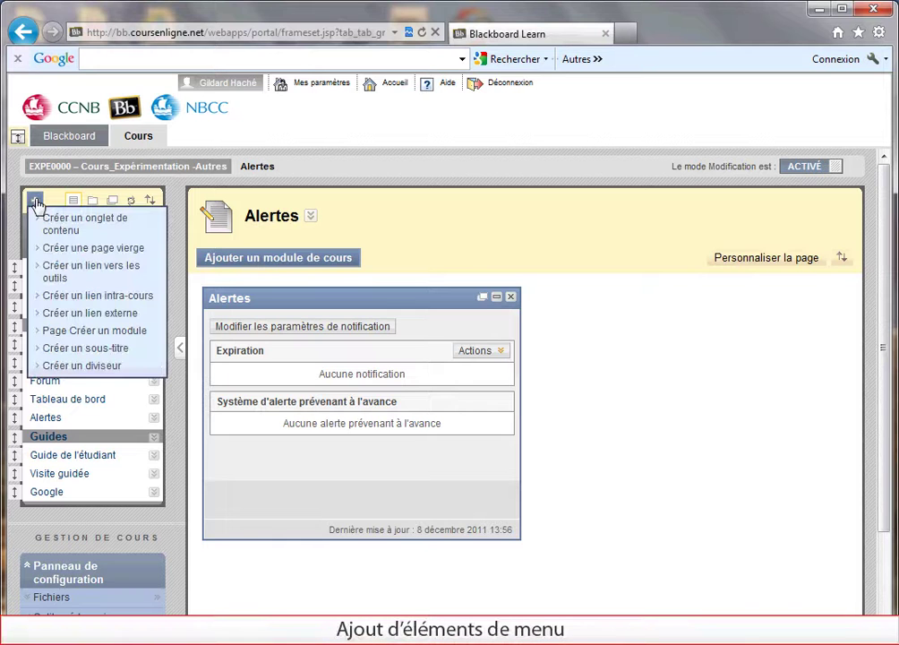
pyautogui.click(97, 368)
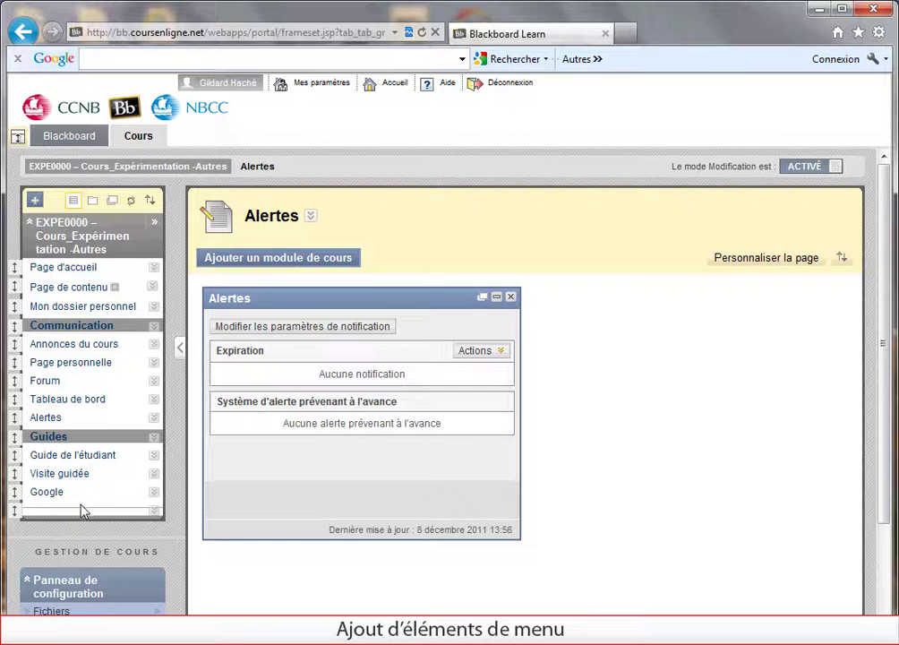
pyautogui.moveTo(18, 512); pyautogui.dragTo(15, 375)
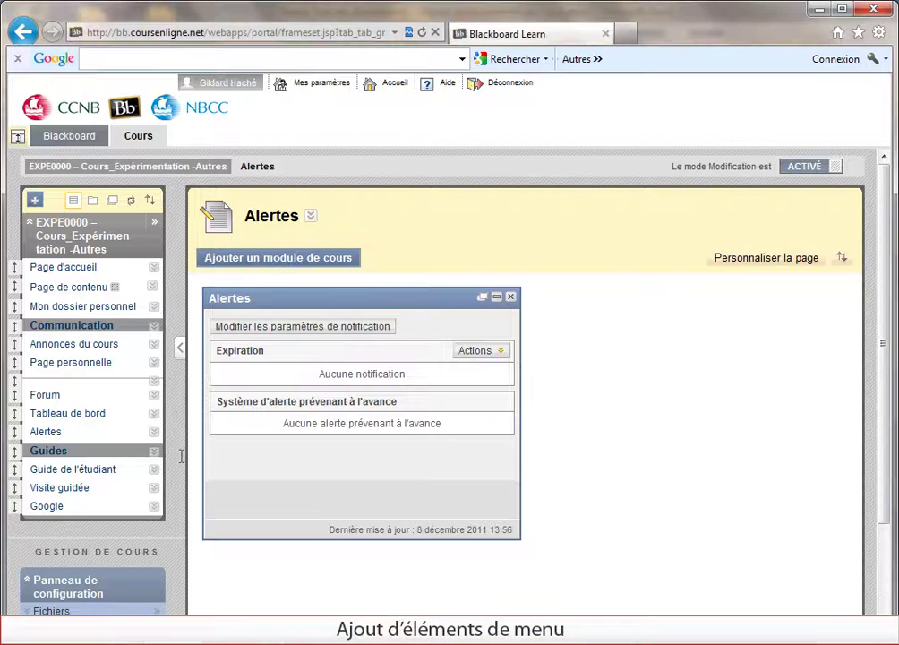
# Step: Delete the Page personnelle blank page from the course menu
pyautogui.click(154, 364)
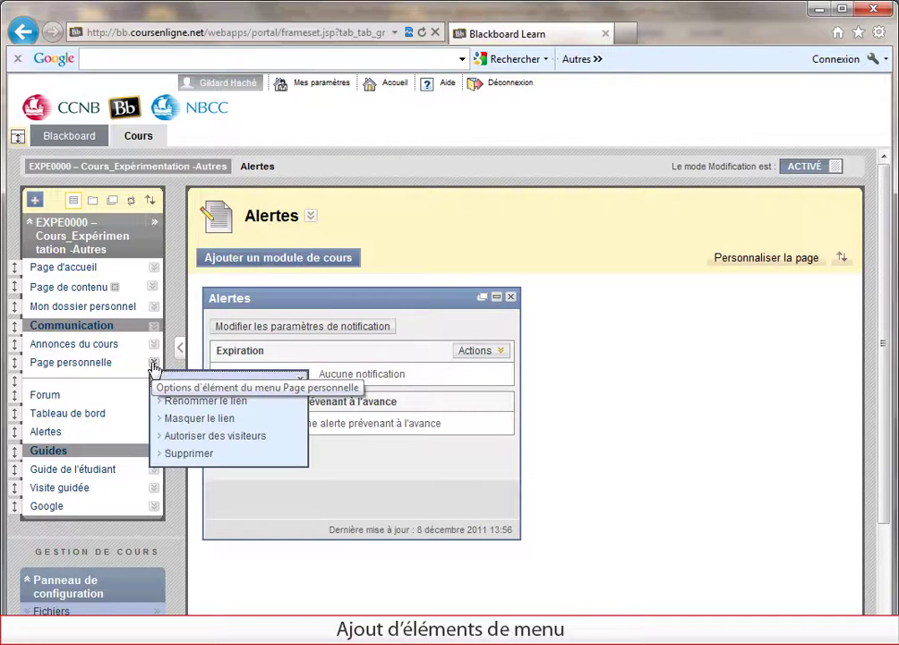
pyautogui.click(189, 454)
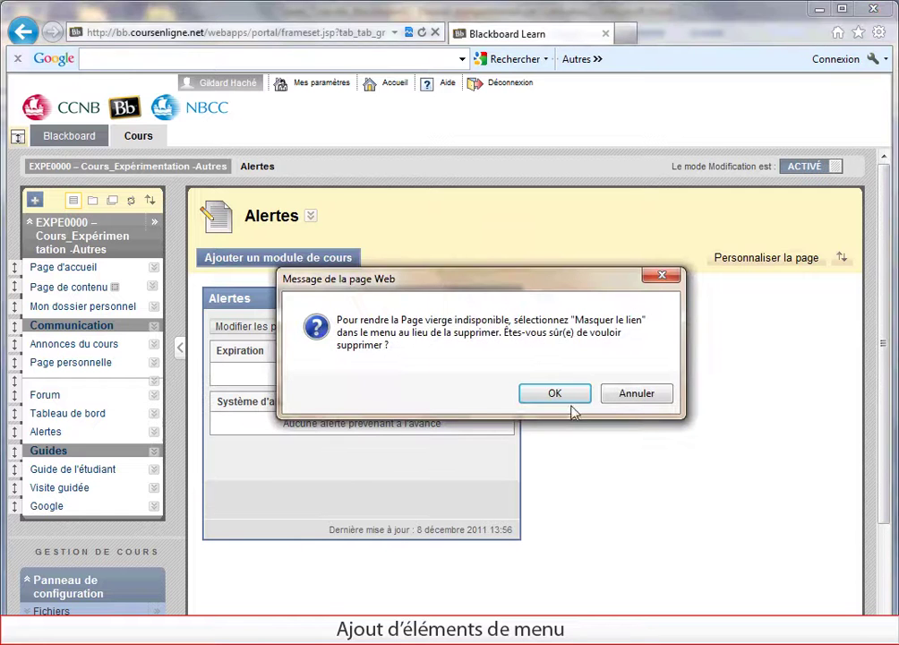
pyautogui.click(555, 395)
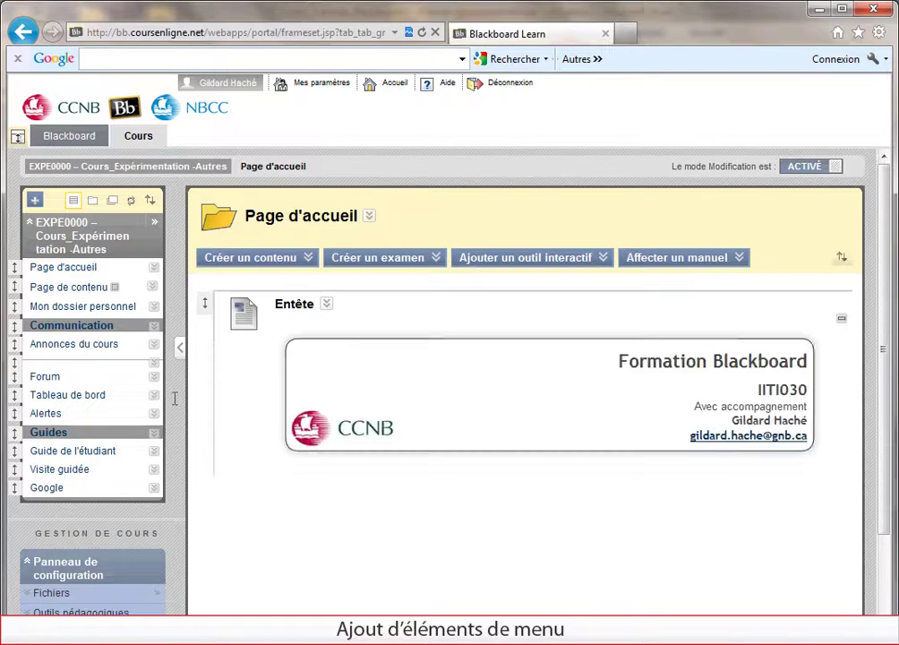
# Step: Delete the divider between Annonces du cours and Forum from the course menu
pyautogui.click(154, 364)
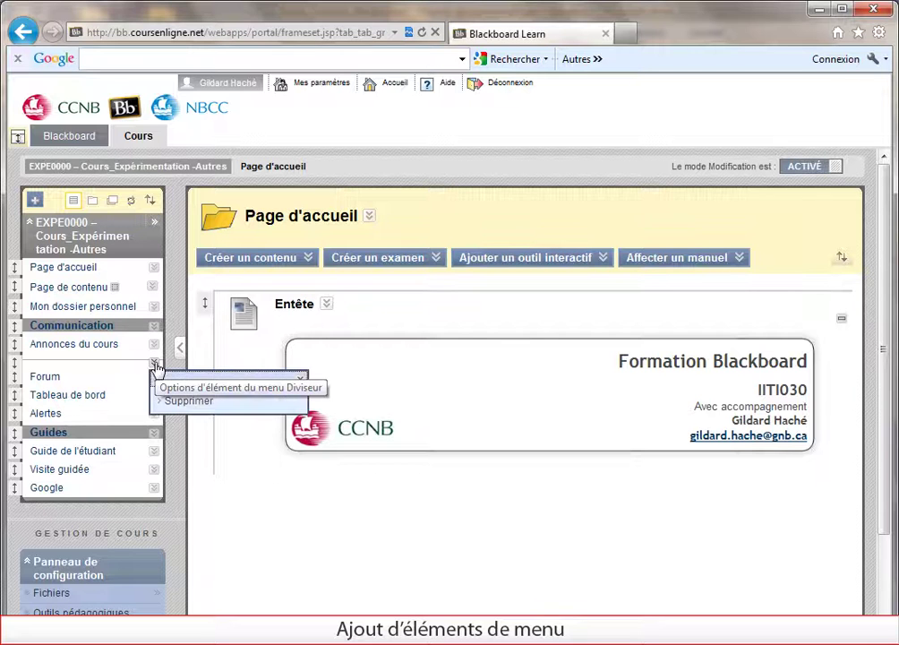
pyautogui.click(170, 403)
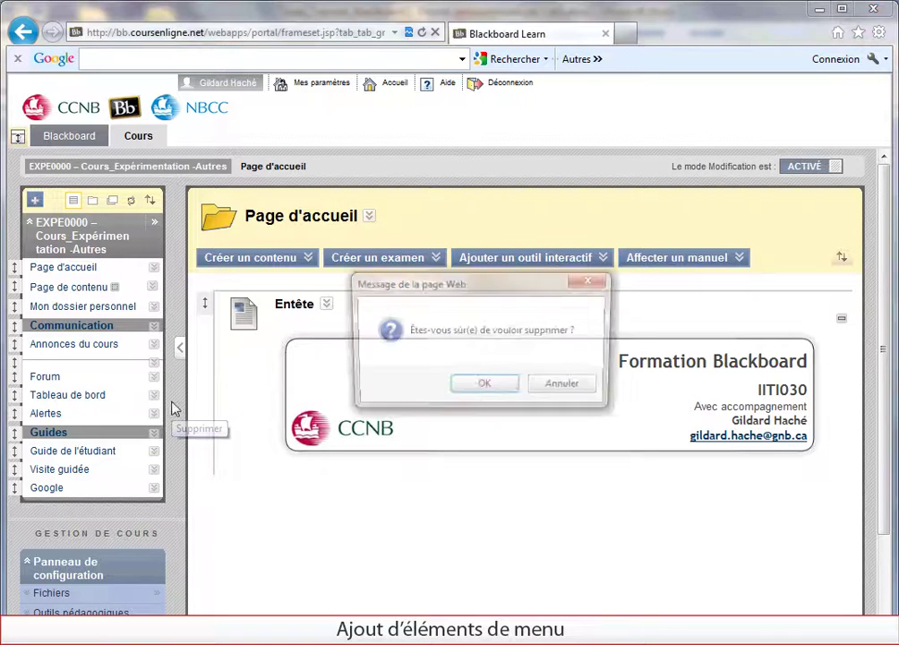
pyautogui.click(511, 389)
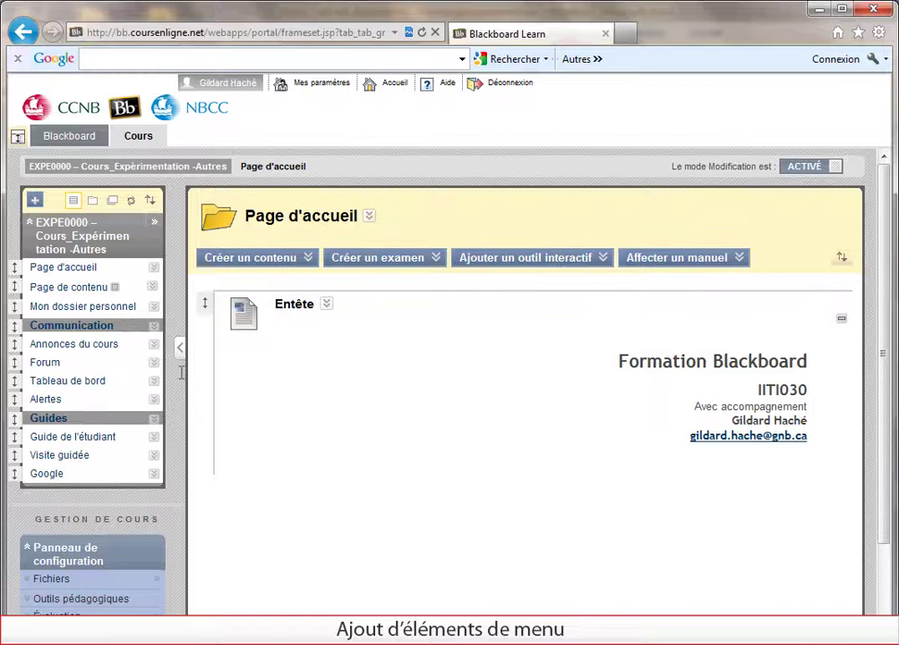
# Step: Hide the Annonces du cours link and check the course menu with edit mode off before turning edit mode back on
pyautogui.click(154, 346)
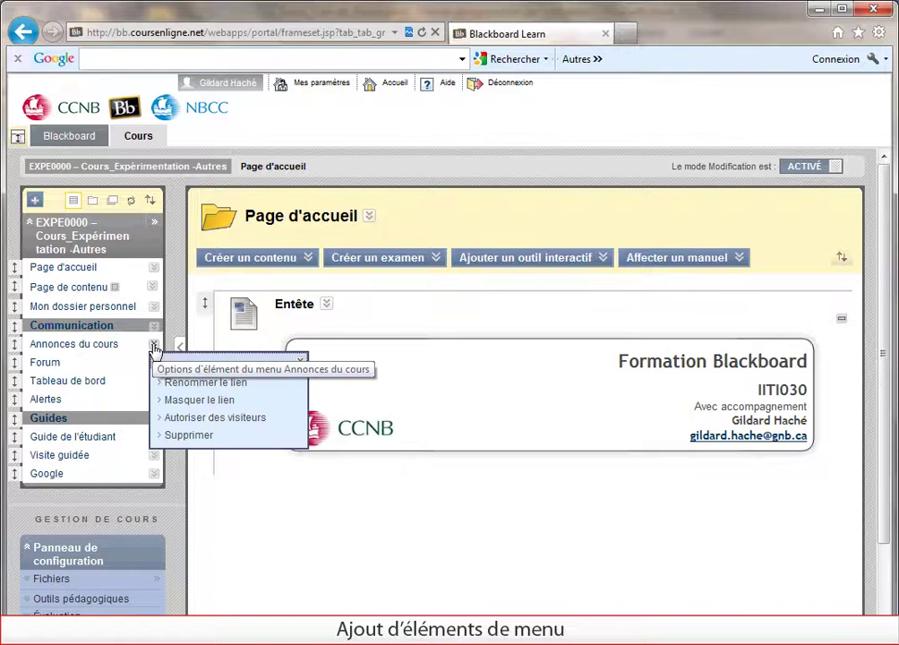
pyautogui.click(196, 404)
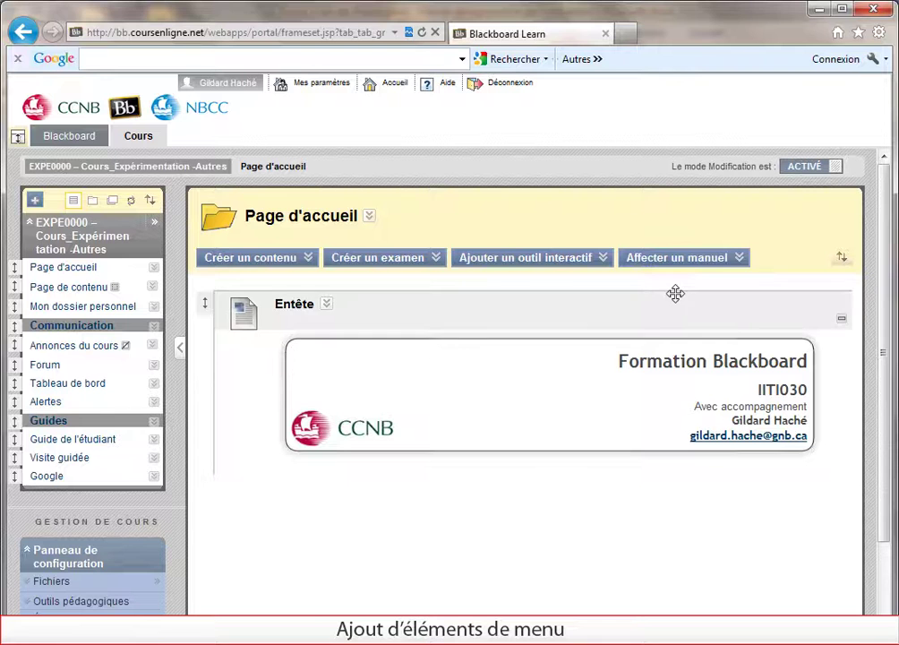
pyautogui.click(806, 167)
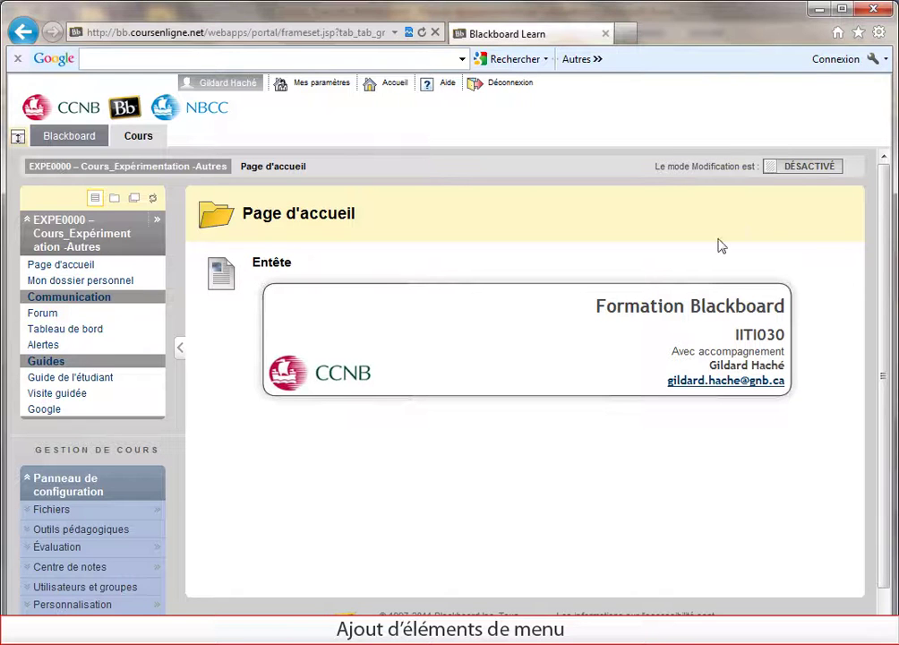
pyautogui.click(802, 173)
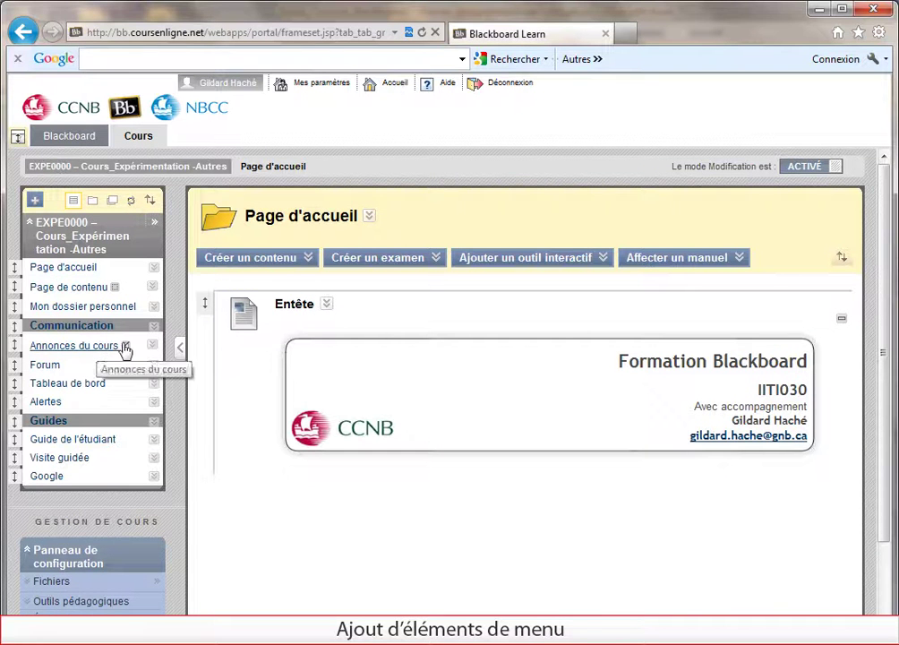
# Step: Show the hidden Annonces du cours link in the course menu again
pyautogui.click(152, 347)
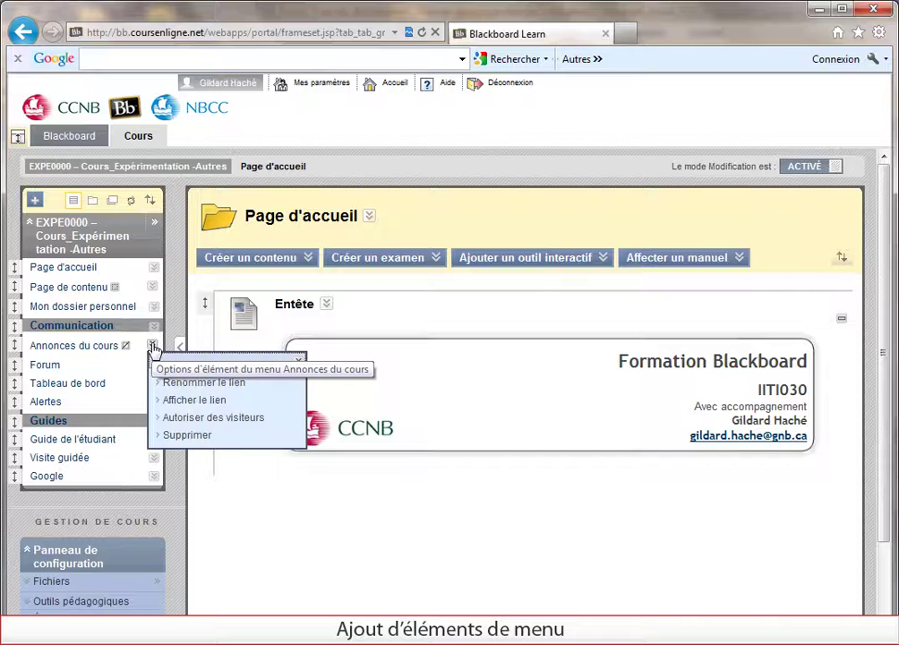
pyautogui.click(172, 403)
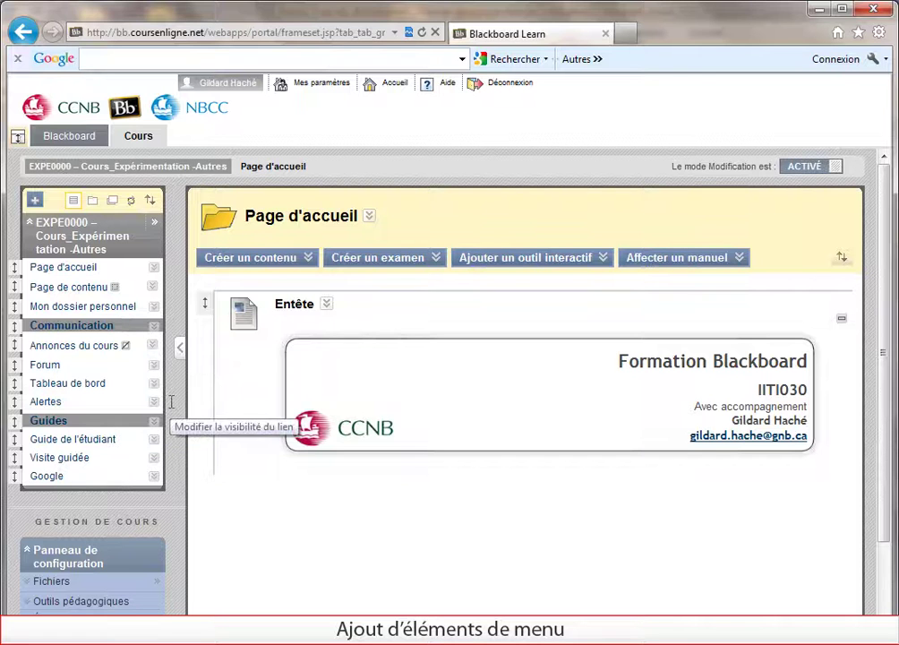